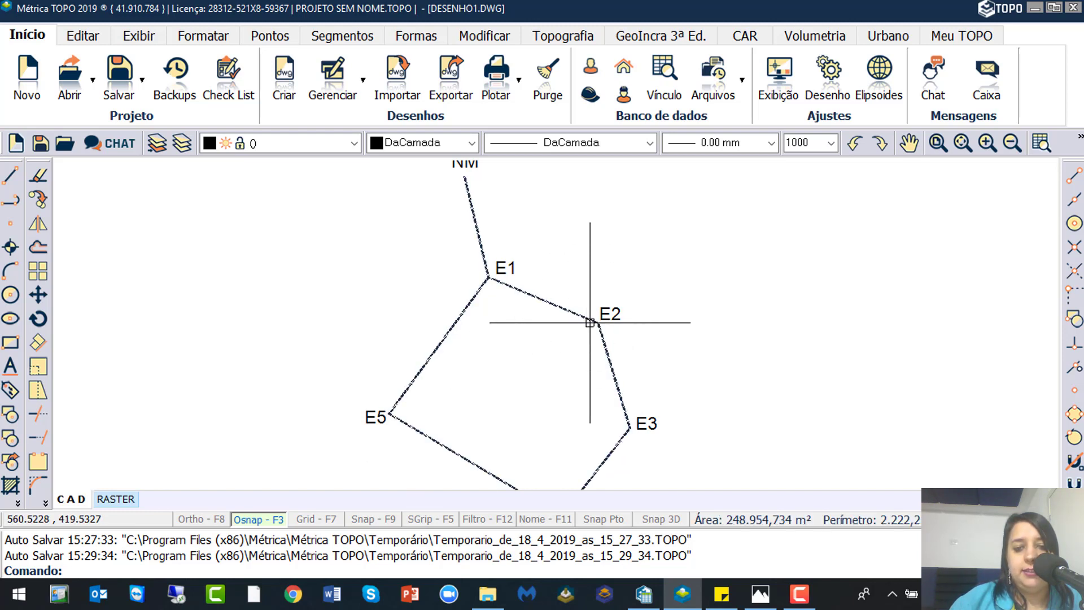
- Deselect the traverse polyline and view the whole sketch from NM through stations E1 to E5
key("Escape")
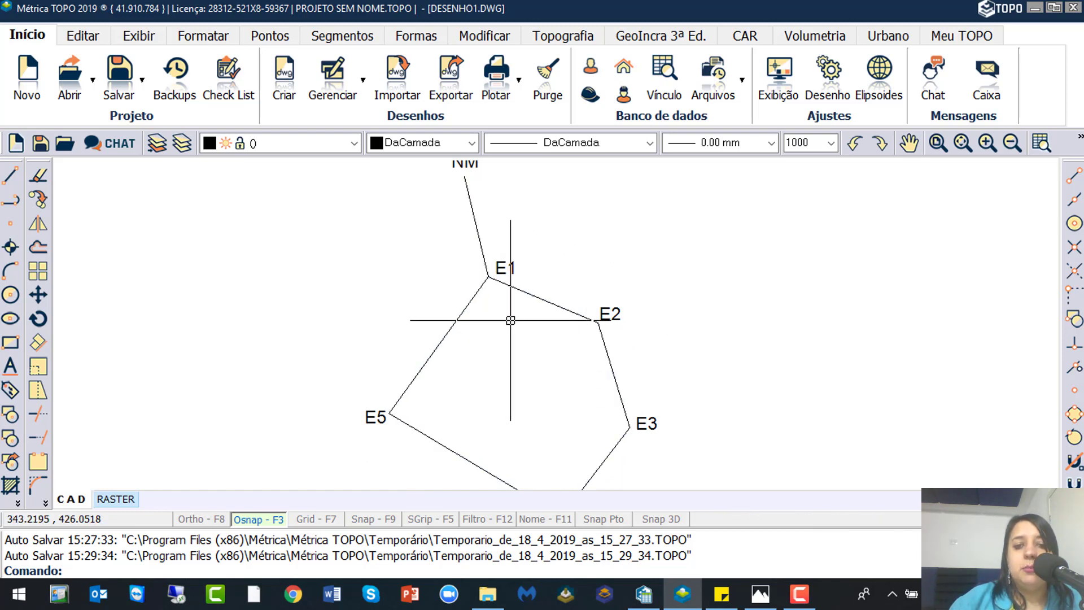
left_click(501, 276)
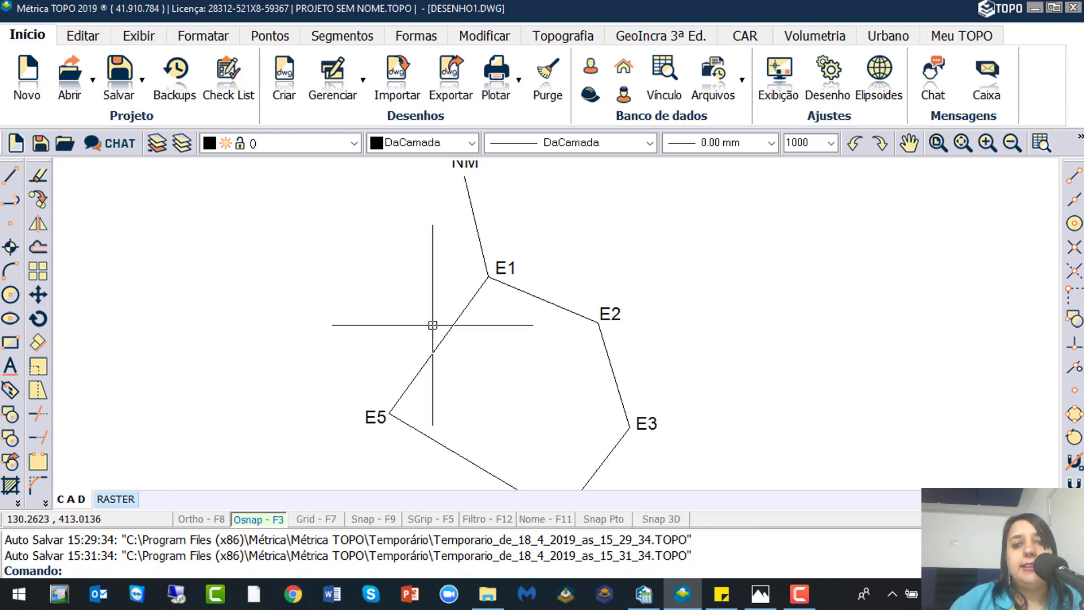
scroll(432, 325, "down", 2)
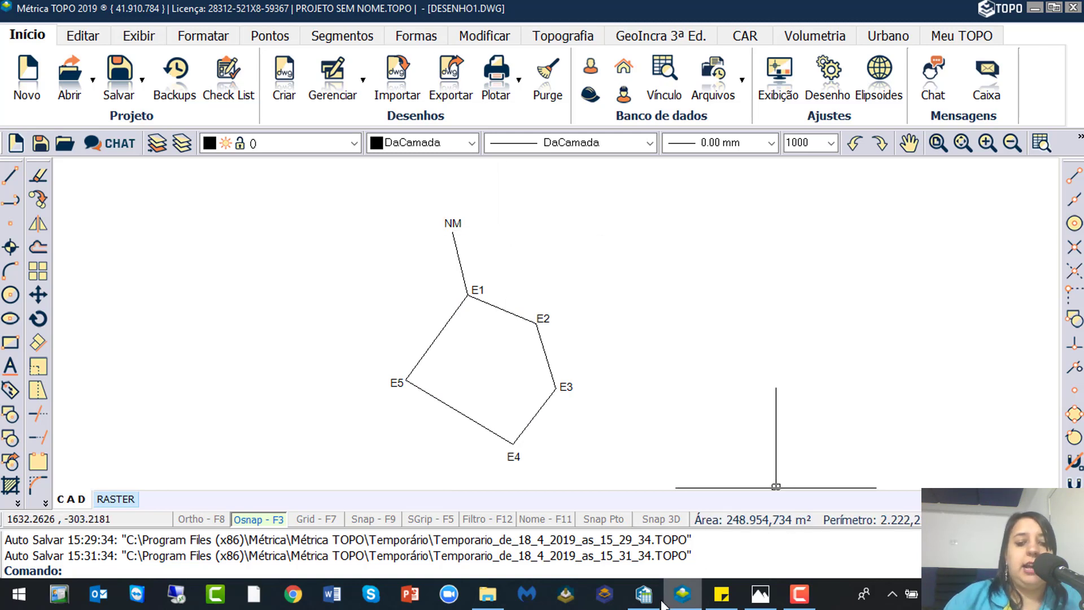
- Switch to Métrica TOPO PLAN and check the station, backsight and foresight entries for stations E1 and E2
left_click(644, 594)
left_click(508, 399)
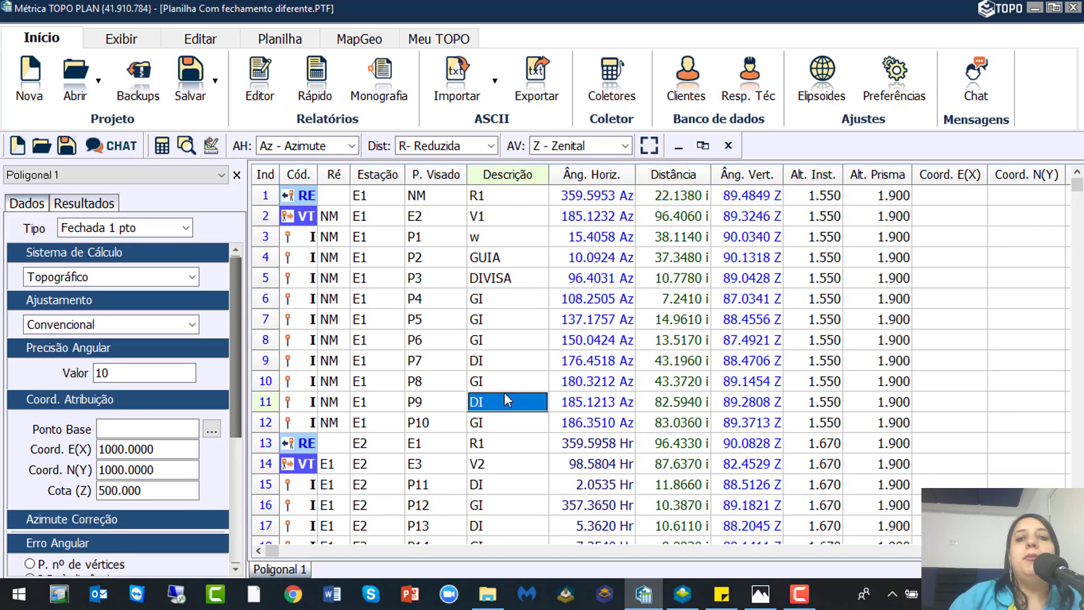
left_click(378, 195)
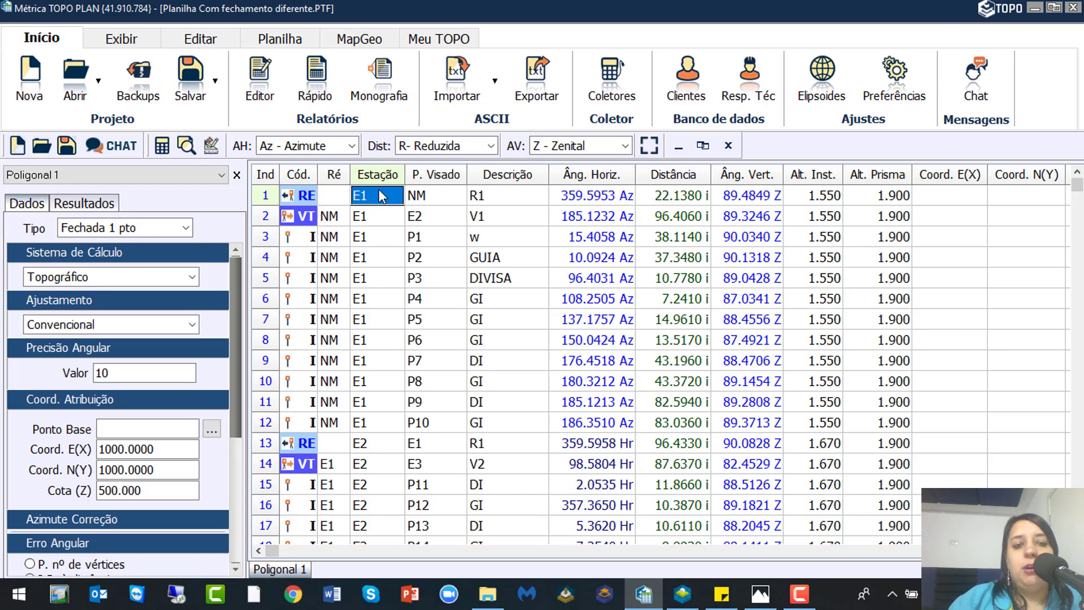
left_click(329, 220)
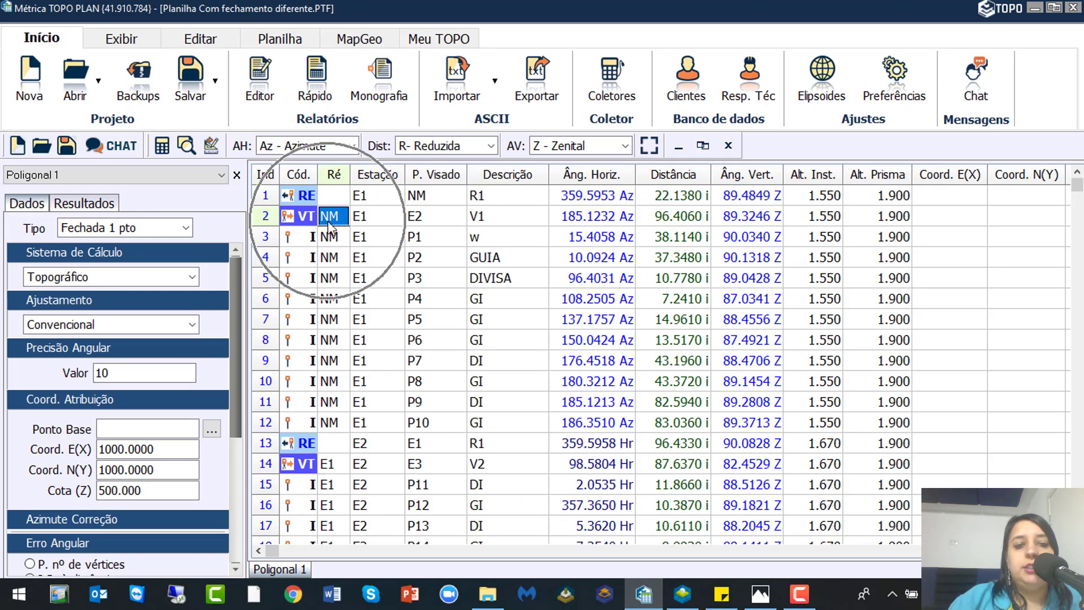
left_click(435, 216)
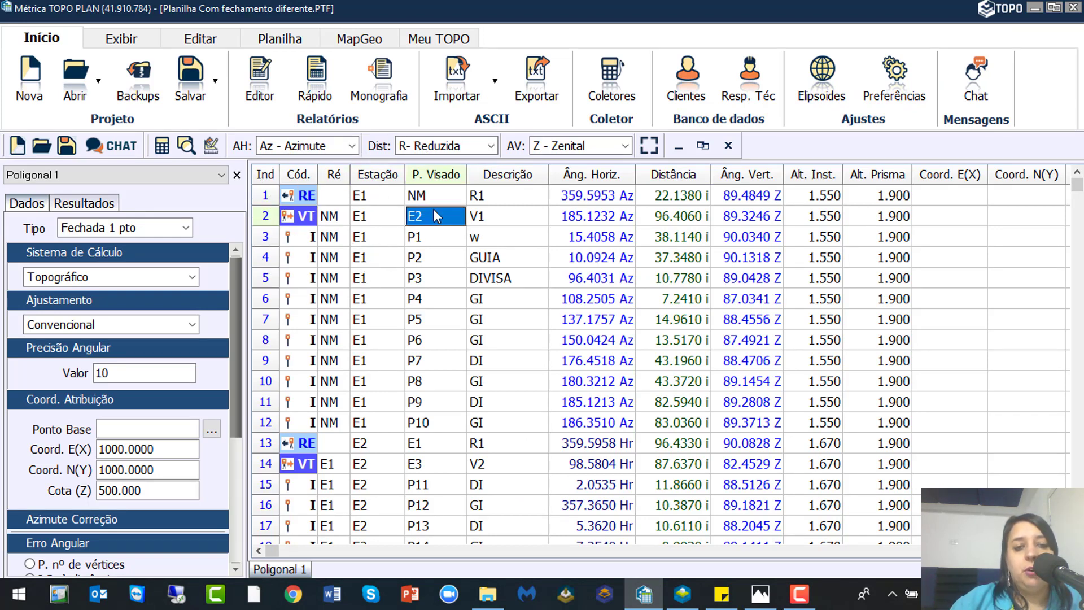
left_click(377, 444)
left_click(329, 463)
left_click(438, 464)
- Find the rows of station E3 in the spreadsheet and check its station, backsight and foresight entries
key("Down")
key("Down")
key("Down")
key("Down")
key("Down")
key("Down")
key("Down")
key("Down")
key("Down")
key("Down")
key("Down")
key("Down")
key("Down")
key("Down")
key("Down")
key("Down")
key("Down")
key("Down")
key("Down")
key("Down")
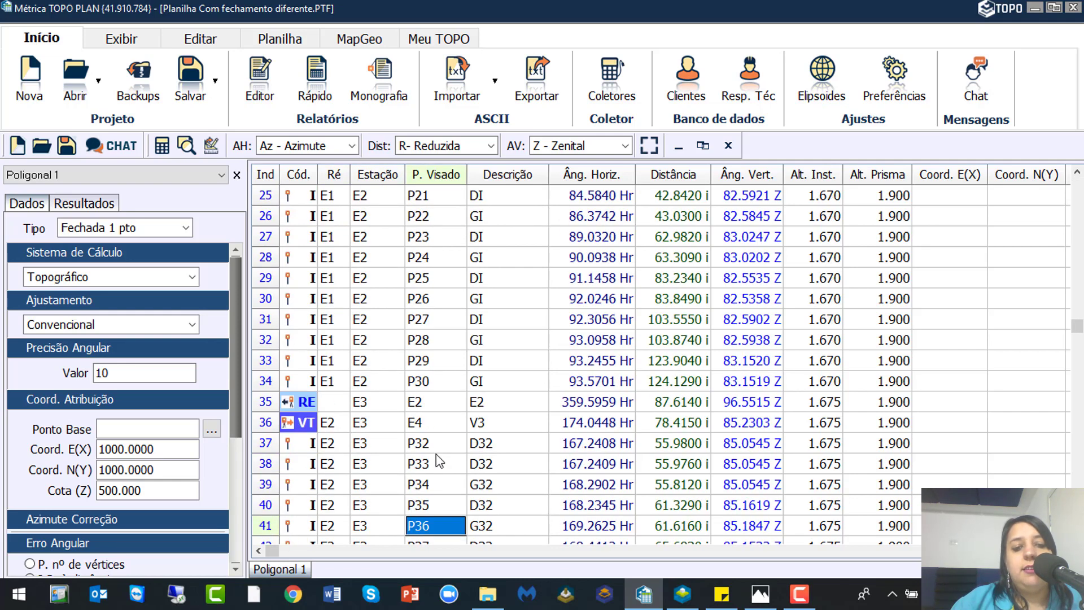
left_click(376, 402)
left_click(331, 424)
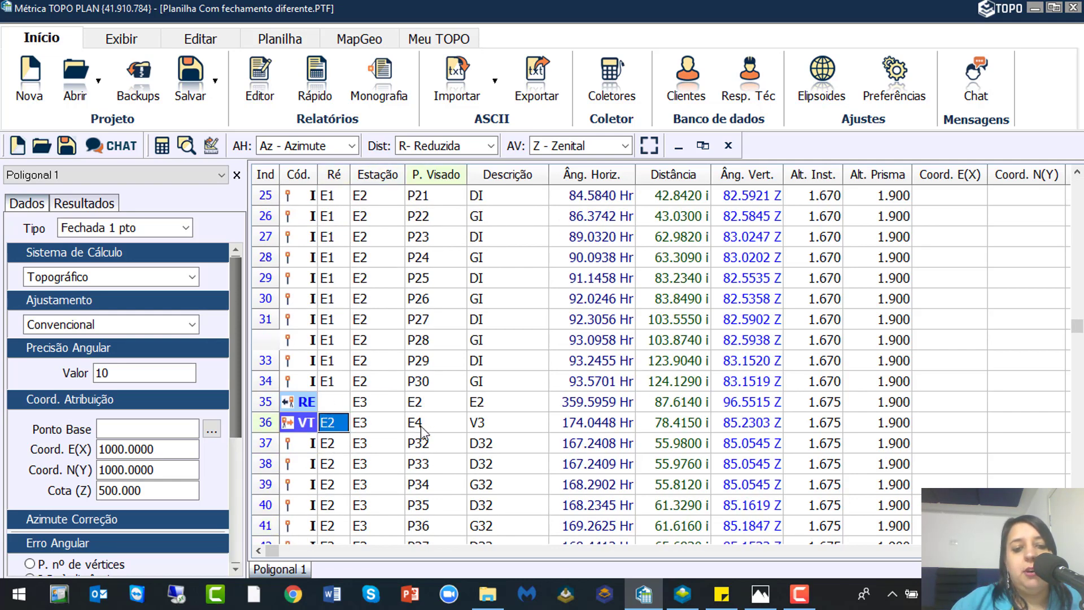
left_click(411, 428)
- Examine the rows of stations E4 and E5 through the closing foresight from E5 to E1
key("Down")
key("Down")
key("Down")
key("Down")
key("Down")
key("Down")
key("Down")
key("Down")
key("Down")
key("Down")
key("Down")
key("Down")
key("Down")
key("Down")
key("Down")
key("Down")
key("Down")
key("Down")
key("Down")
key("Down")
key("Down")
key("Down")
key("Down")
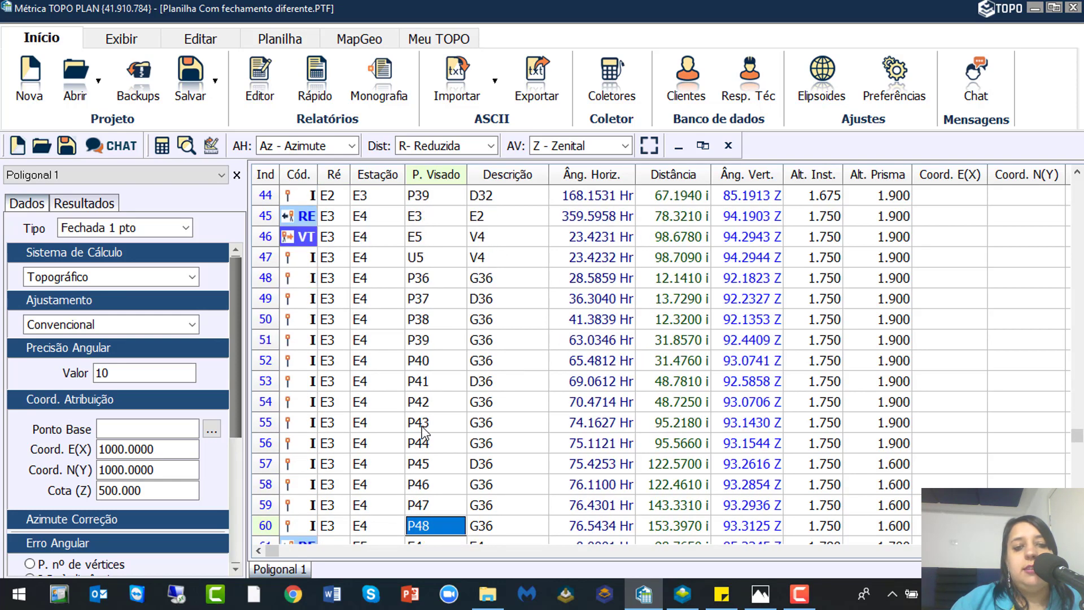
key("Down")
key("Down")
key("Down")
key("Down")
key("Down")
key("Down")
key("Down")
key("Down")
key("Down")
key("Down")
key("Down")
key("Down")
key("Down")
key("Down")
key("Down")
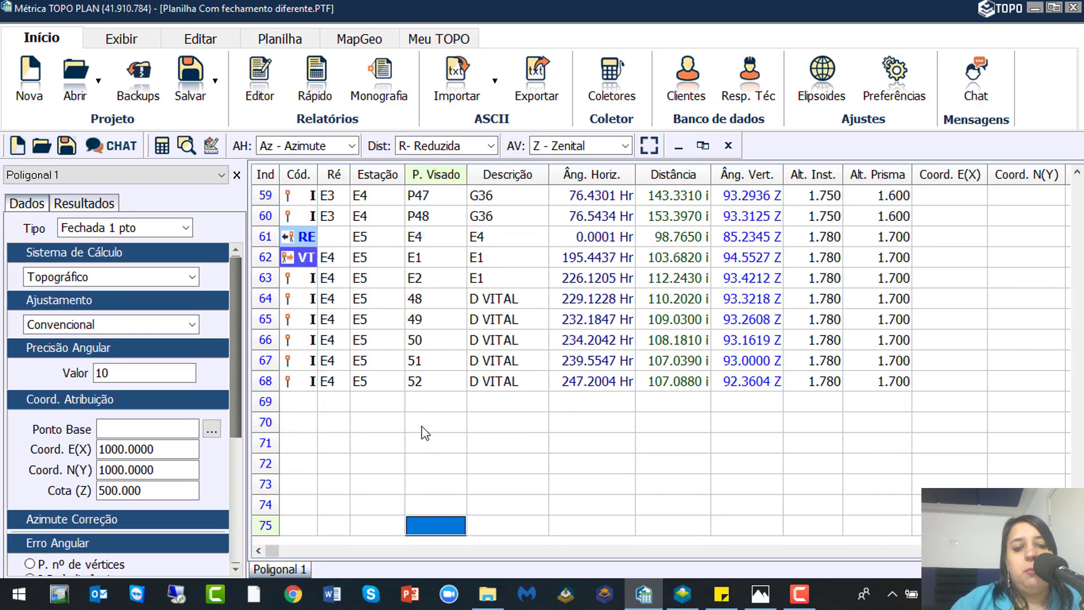
key("ctrl")
left_click(424, 268)
left_click(424, 268)
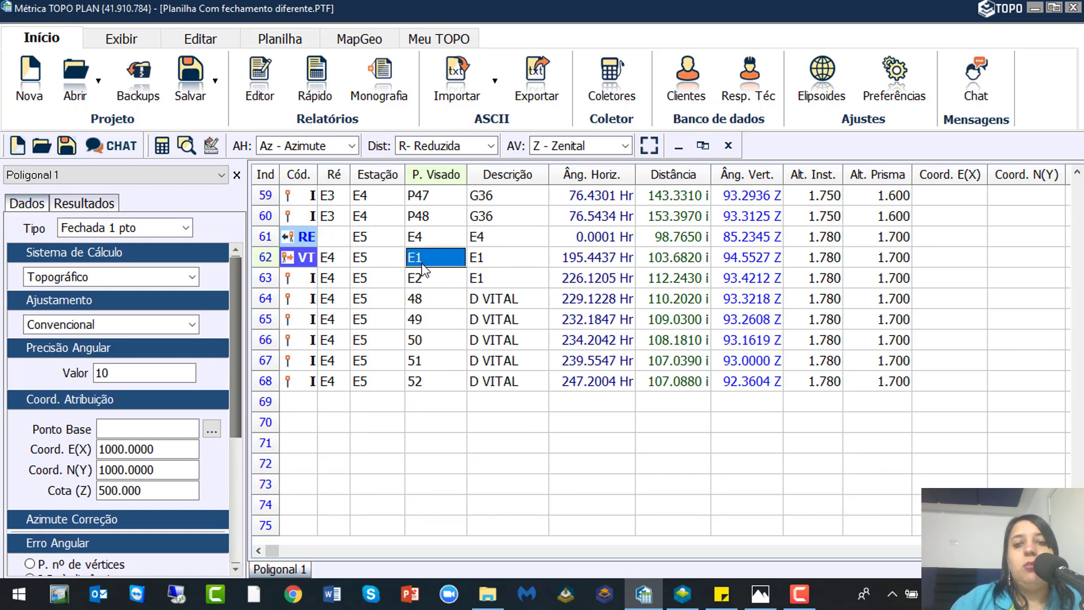
key("ctrl")
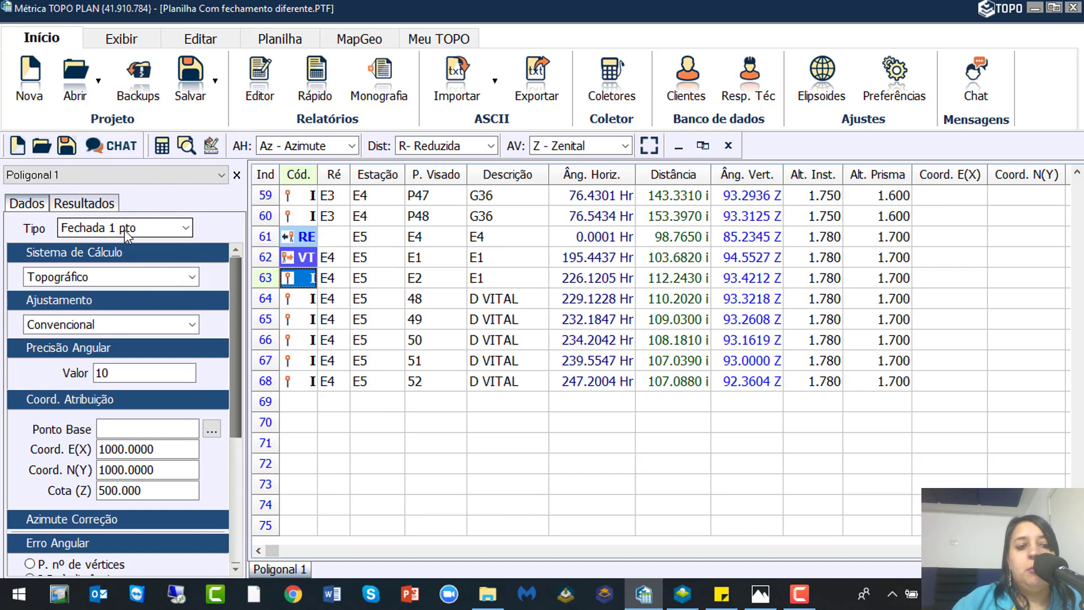
- Choose Topográfico as the traverse's calculation system and set the angular precision to 5
left_click(93, 282)
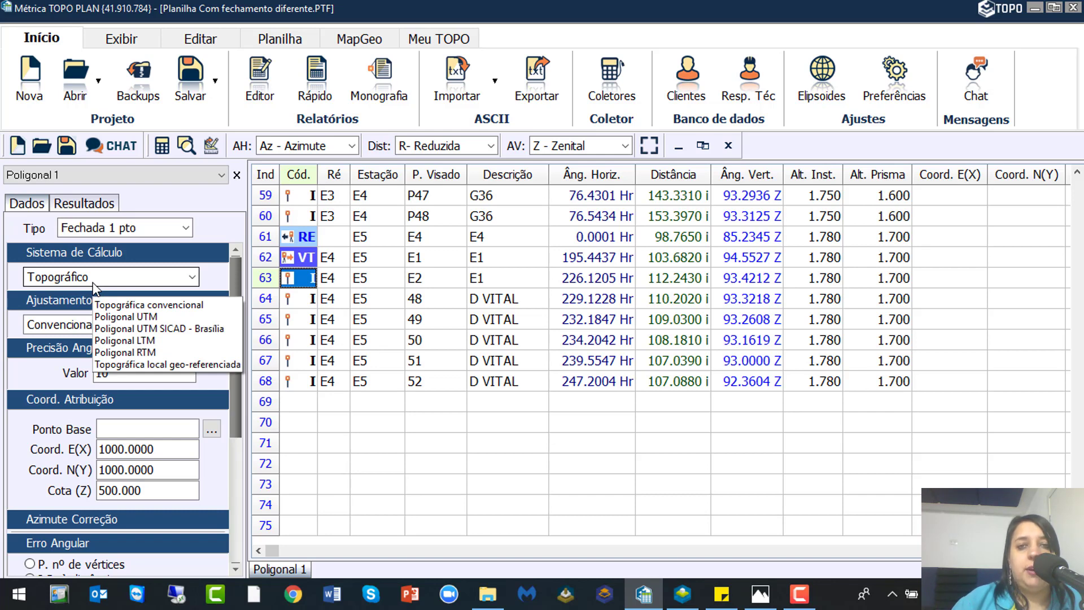
left_click(107, 278)
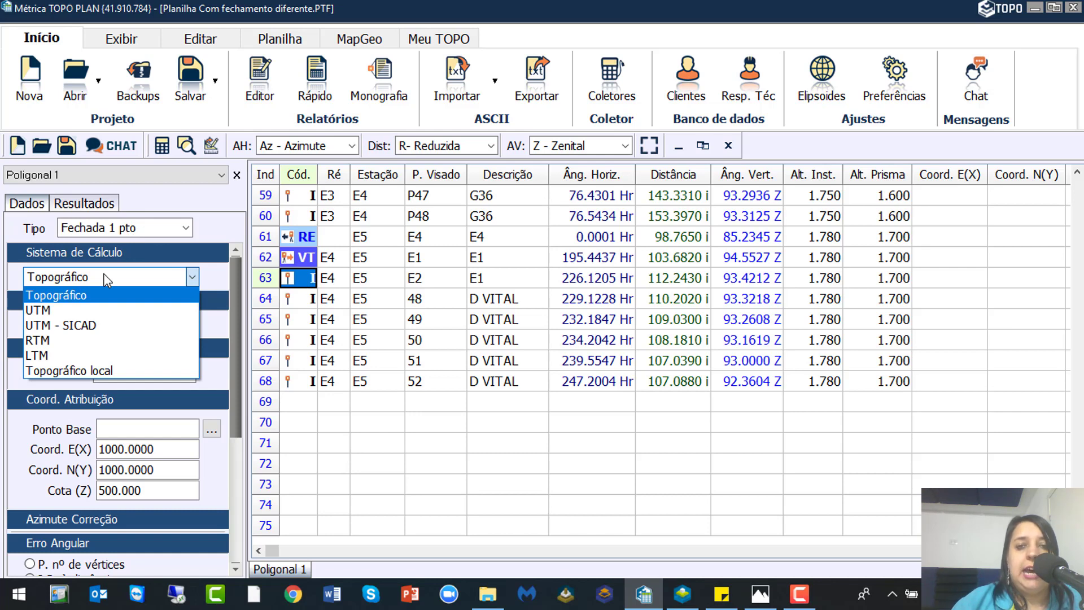
left_click(62, 296)
left_click(74, 283)
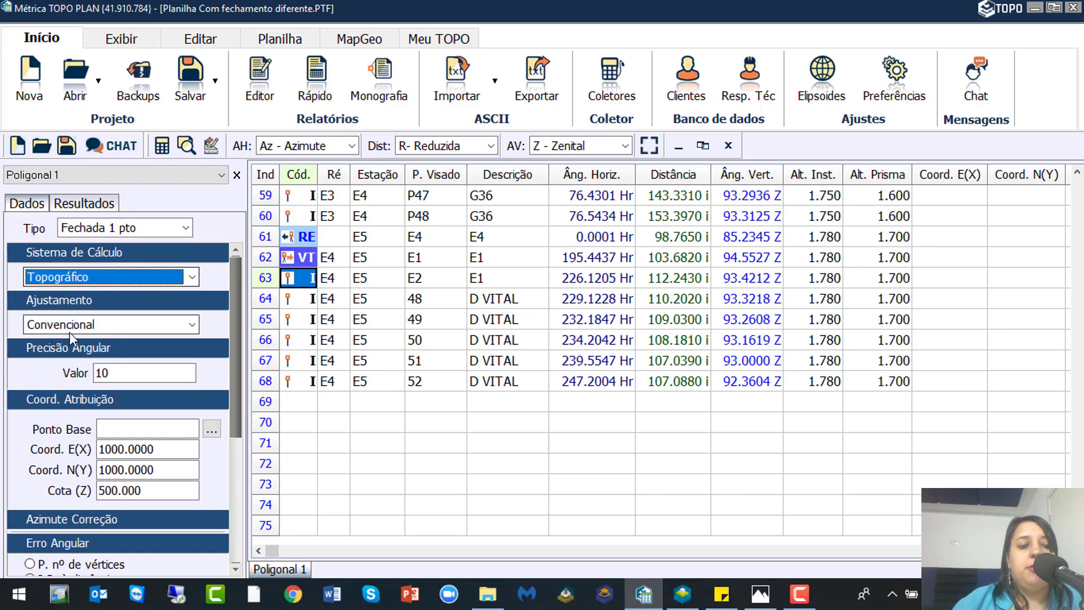
left_click(118, 382)
double_click(118, 381)
type("5")
- Set E1 as the base point for the assigned coordinates and its N(Y) coordinate to 5000.000
left_click(159, 427)
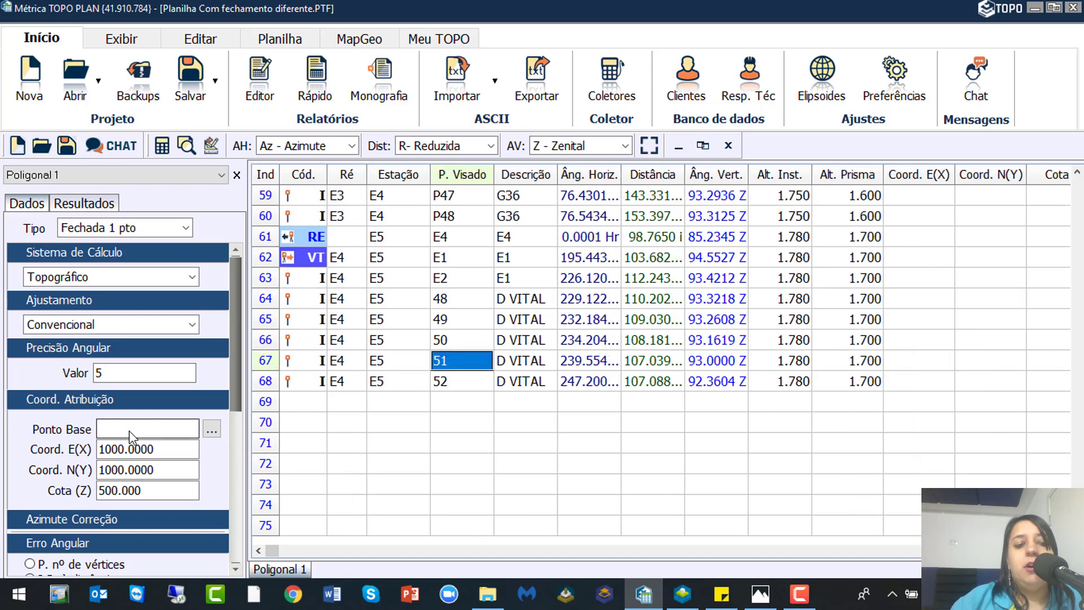
key("ctrl")
key("ctrl")
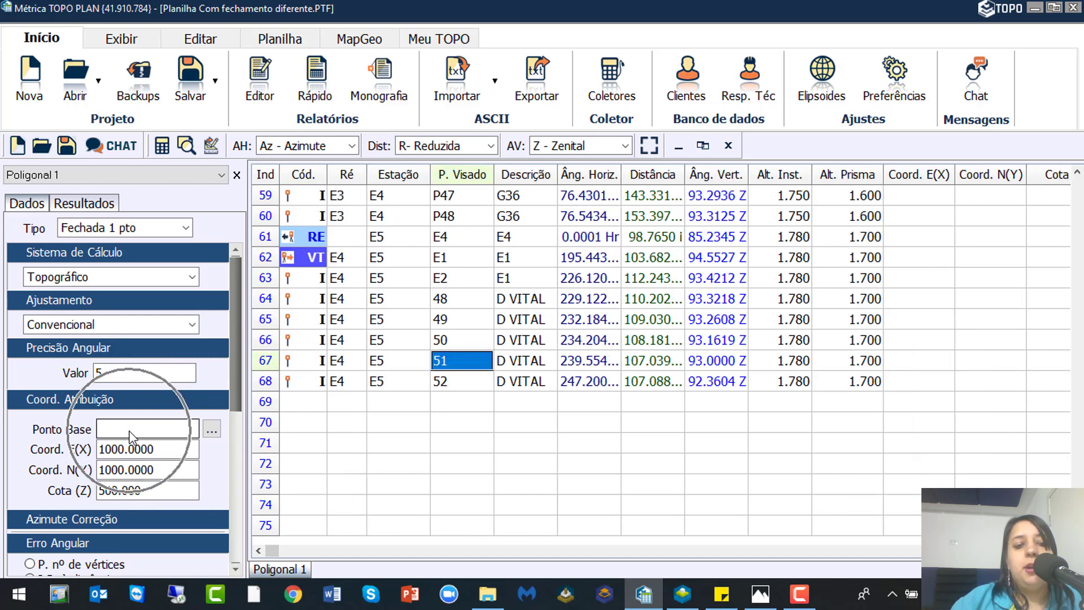
left_click(130, 430)
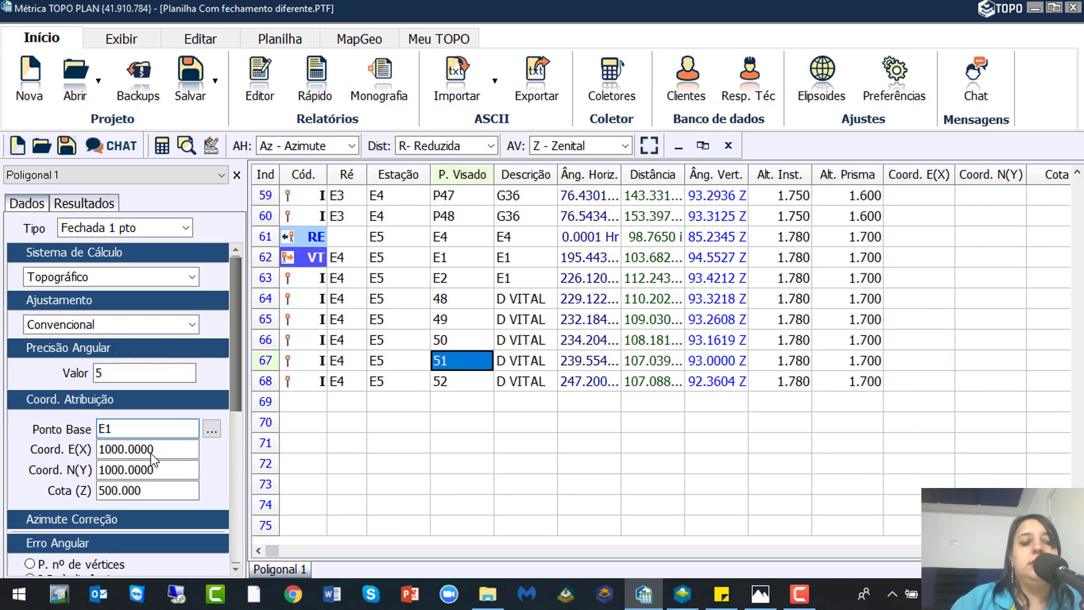
left_click_drag(160, 471, 77, 471)
type("5000")
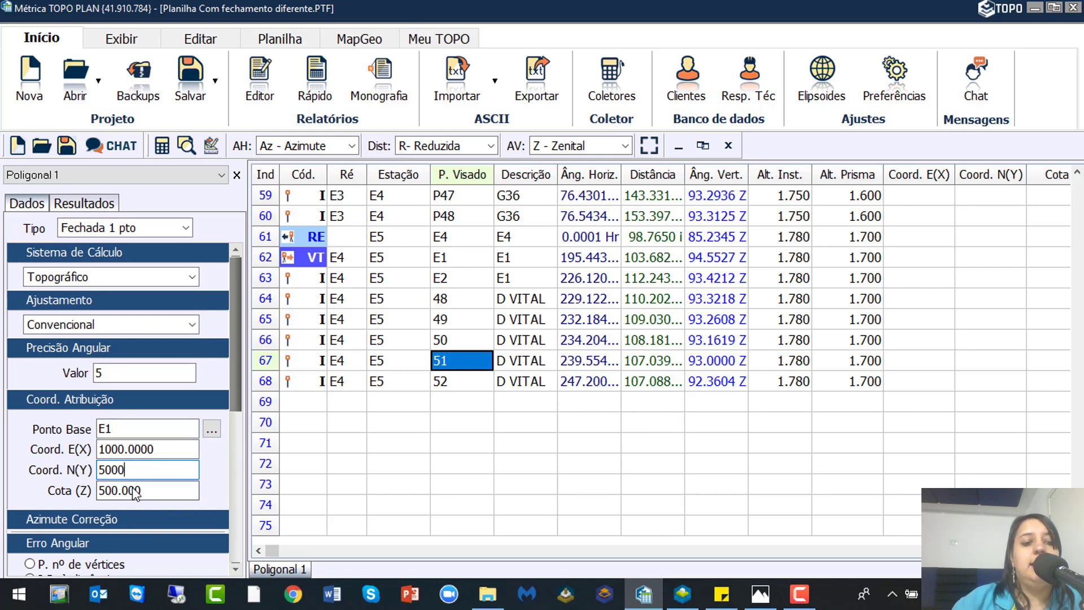
type(".00")
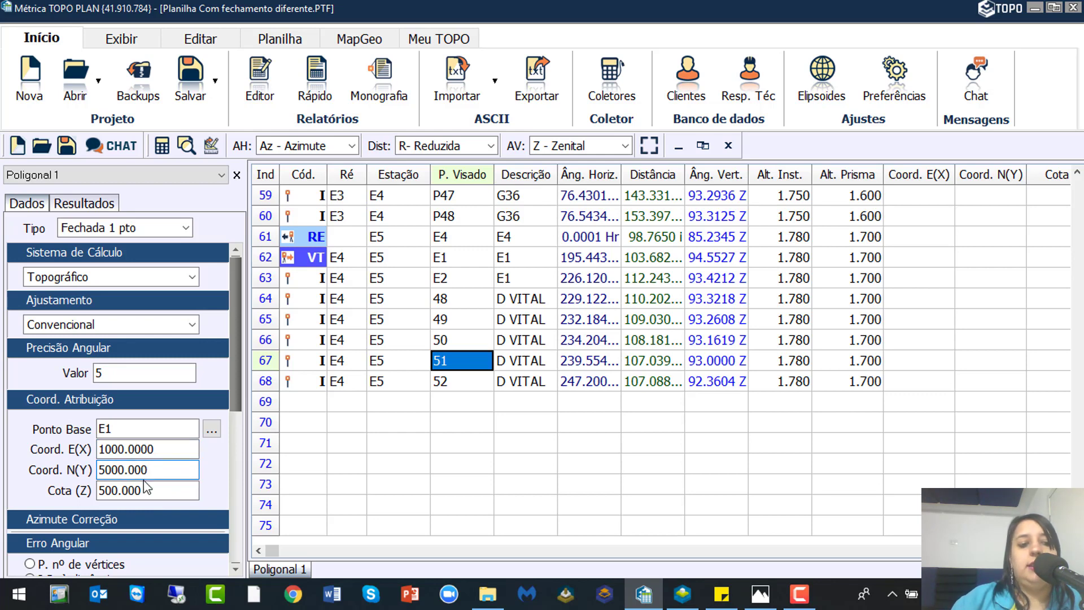
left_click(371, 503)
left_click(303, 463)
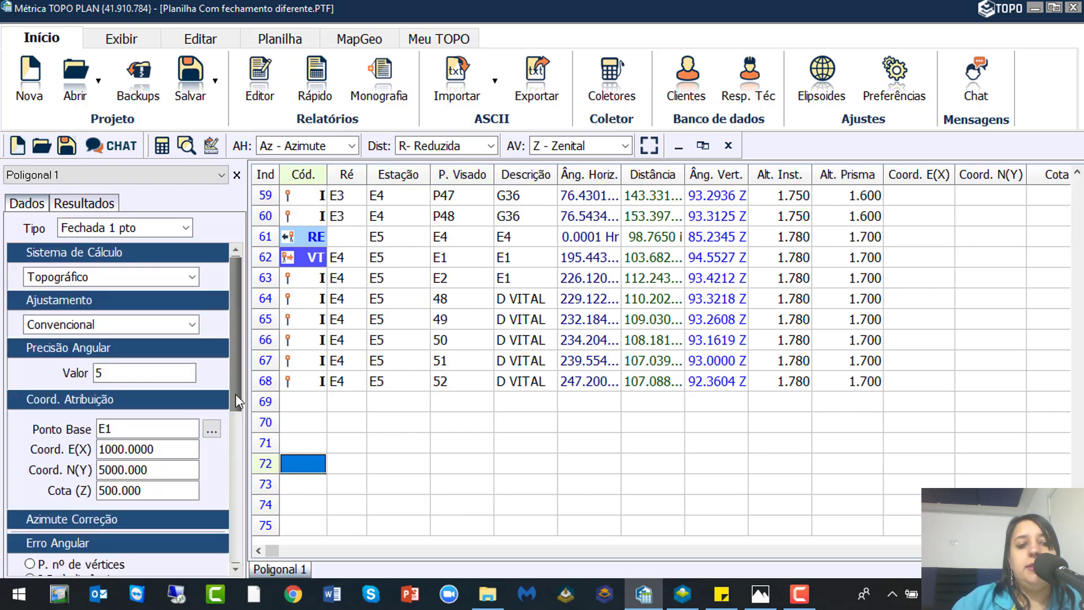
- Set the linear error compensation to P. Distâncias
left_click_drag(239, 399, 225, 526)
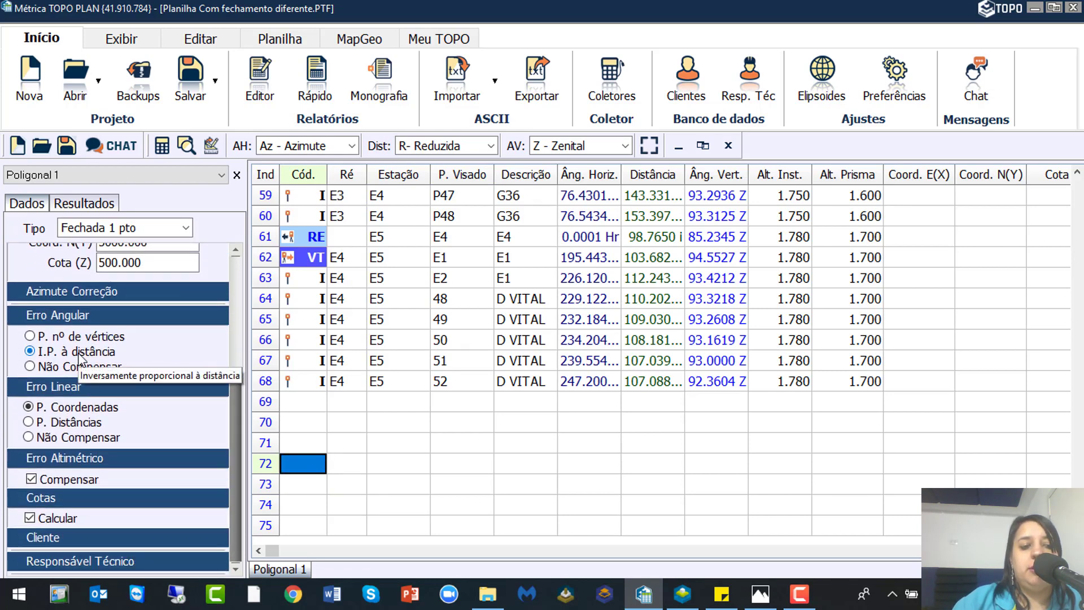
left_click(82, 424)
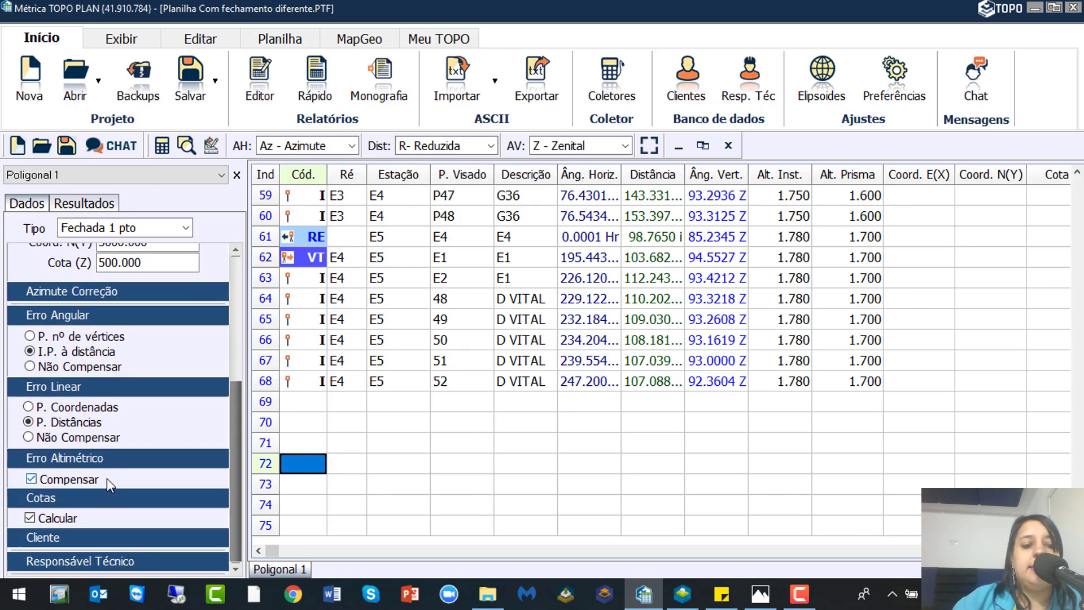
left_click(427, 423)
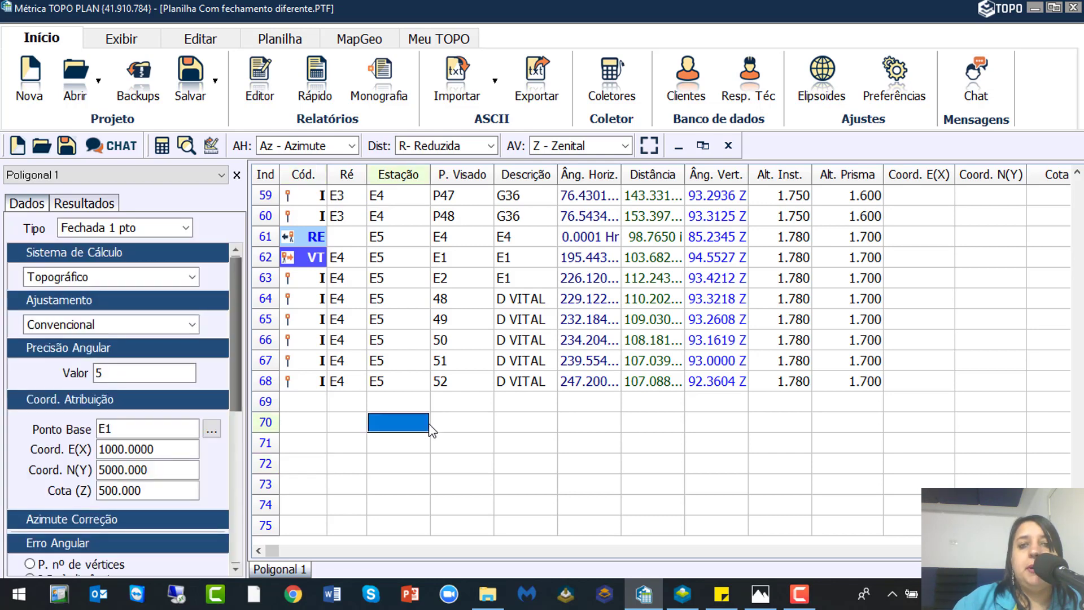
- Calculate the Poligonal 1 spreadsheet and accept the proposed station path from E1 to E5
scroll(396, 338, "up", 3)
left_click(346, 277)
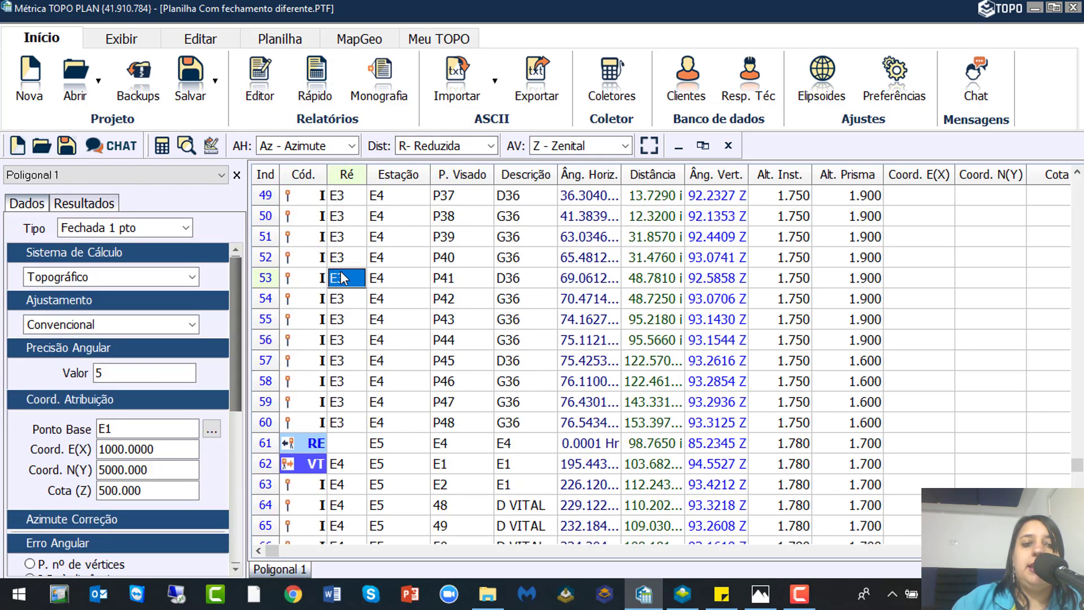
left_click(280, 37)
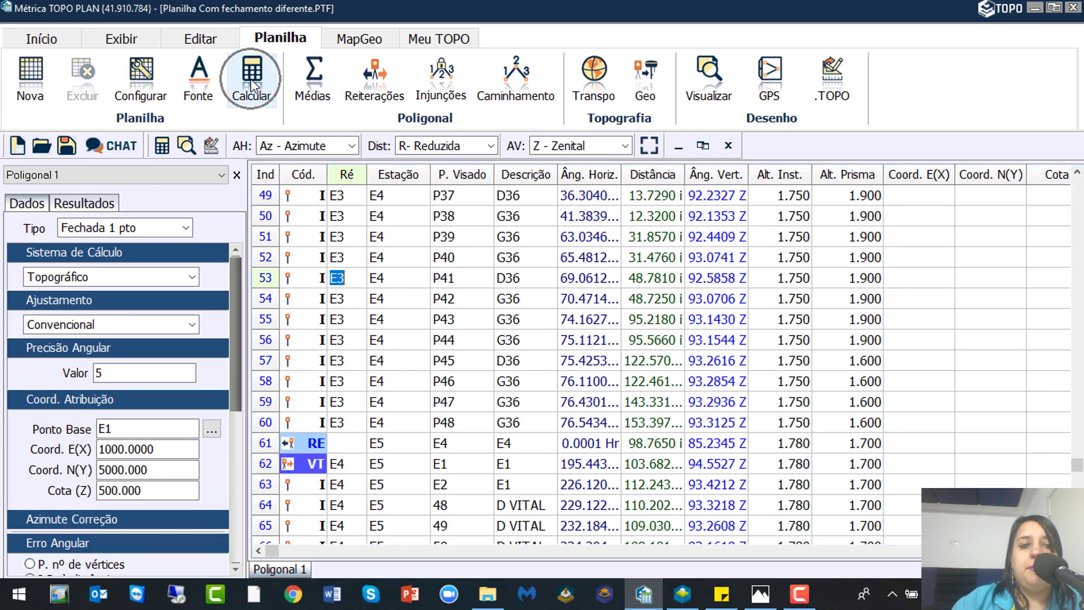
left_click(250, 79)
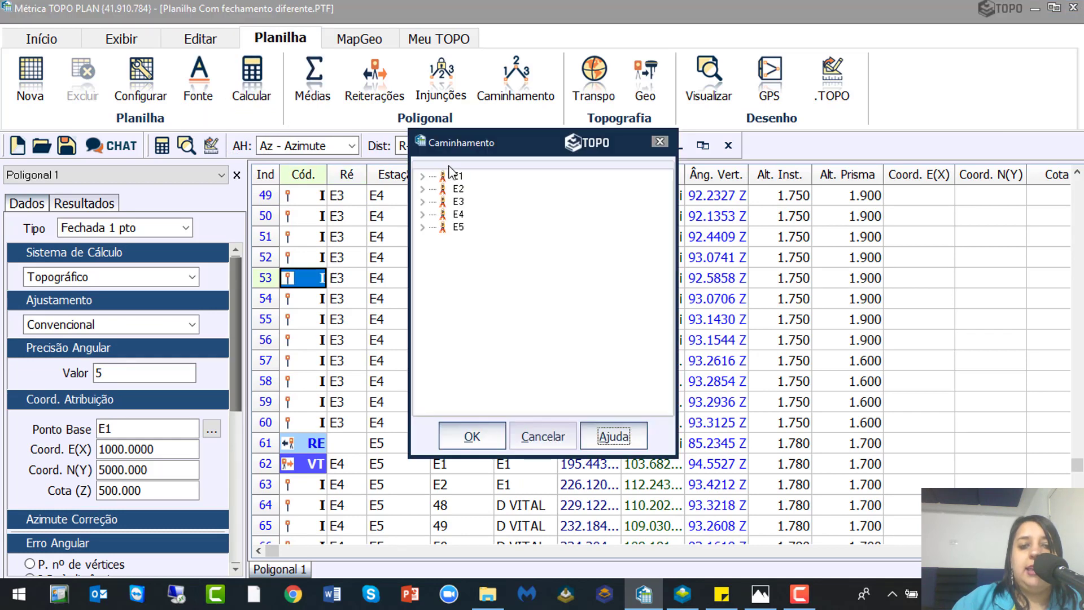
left_click(472, 437)
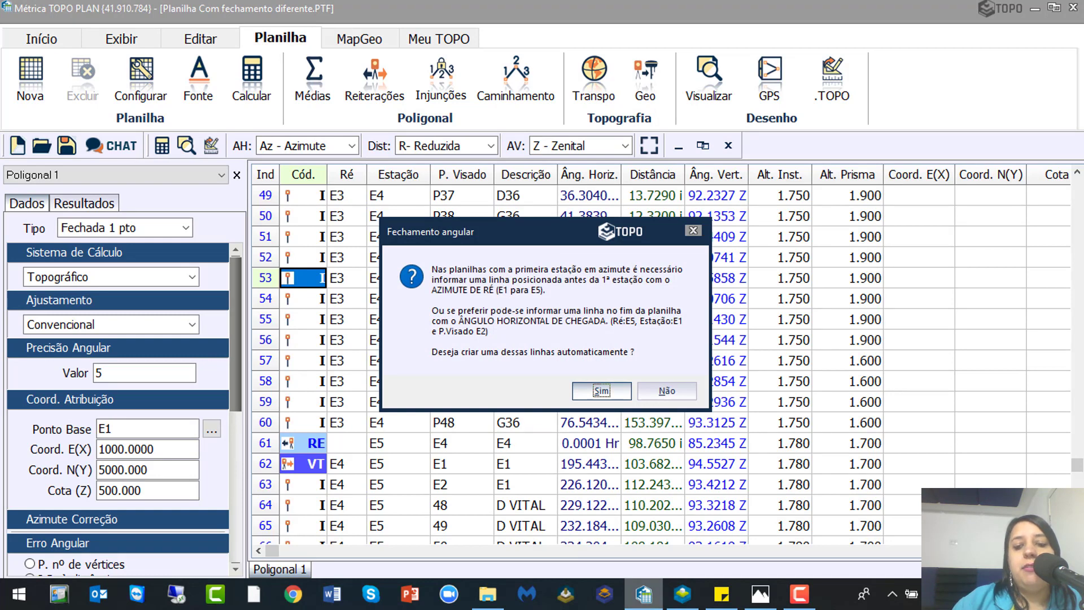
- Check the traverse sketch in Métrica TOPO, return to TOPO PLAN and read the angular closure question about the E1 to E5 backsight azimuth
left_click(683, 593)
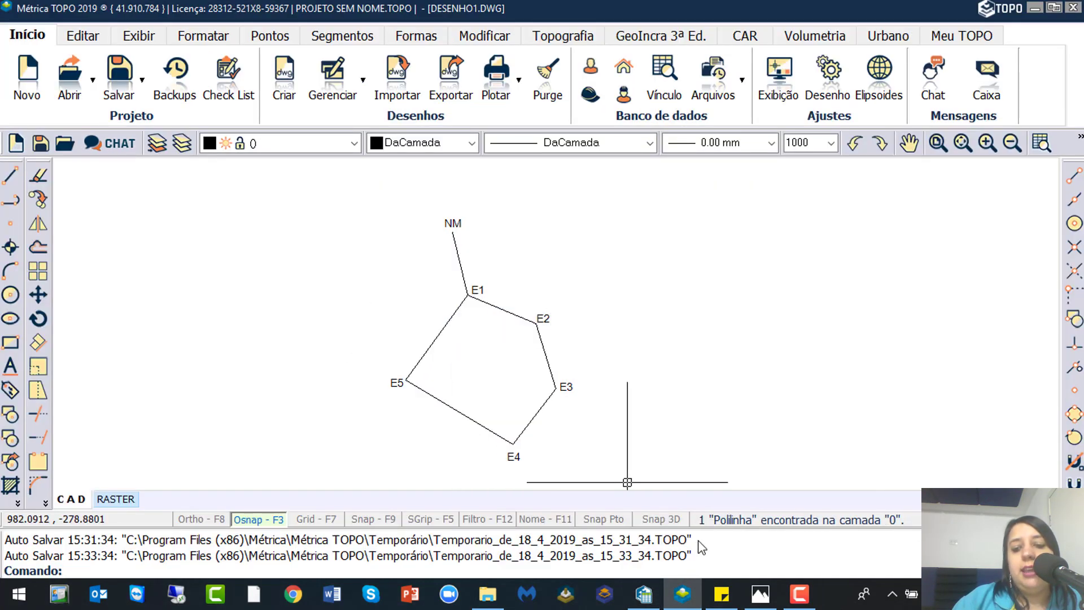
left_click(644, 594)
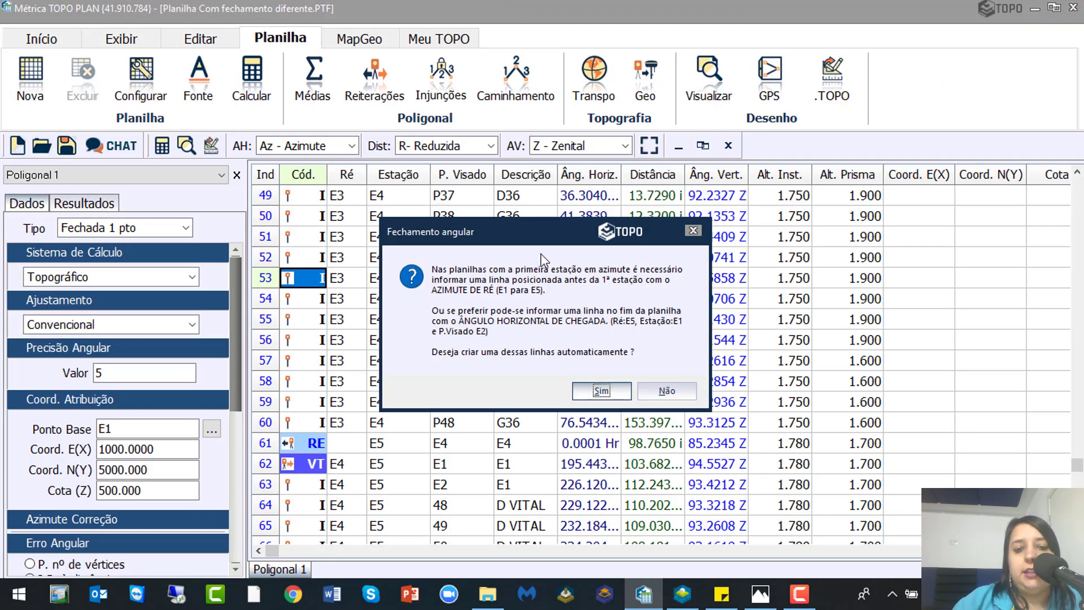
key("ctrl")
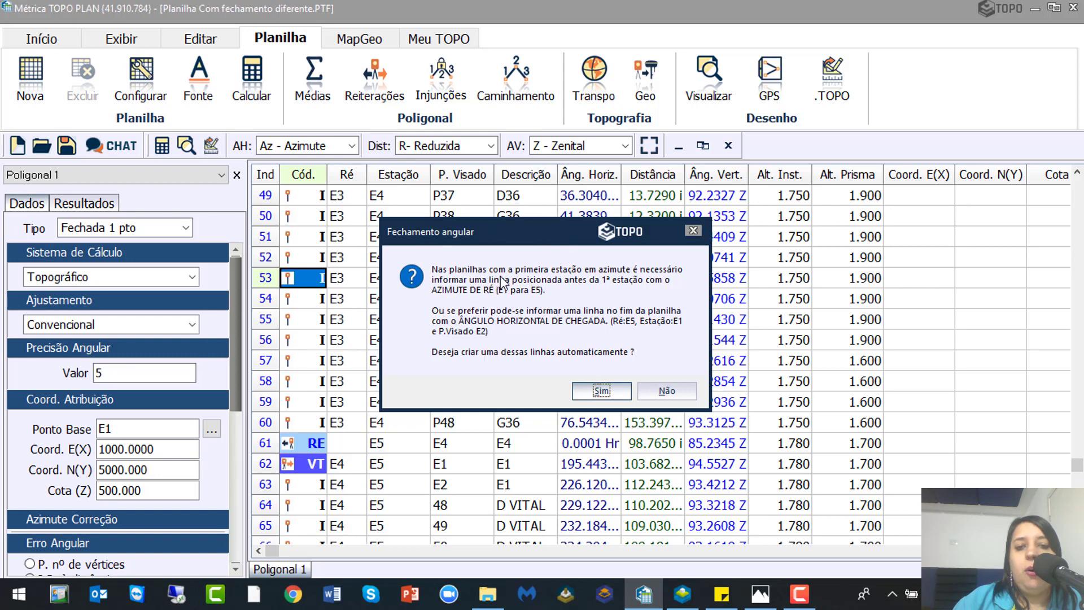
key("ctrl")
key("ctrl")
key("ctrl")
key("ctrl")
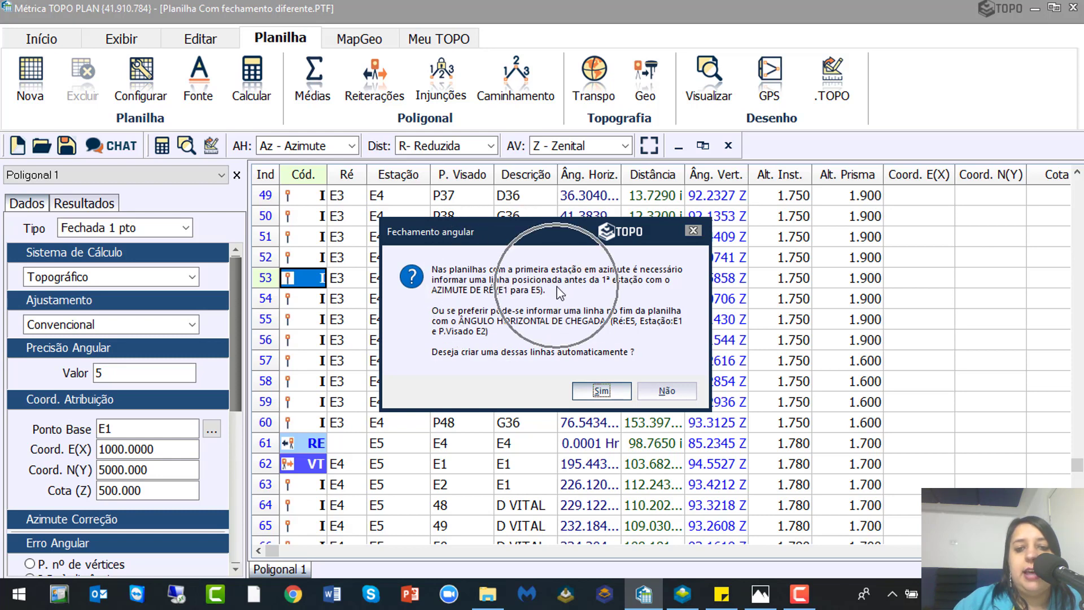
key("ctrl")
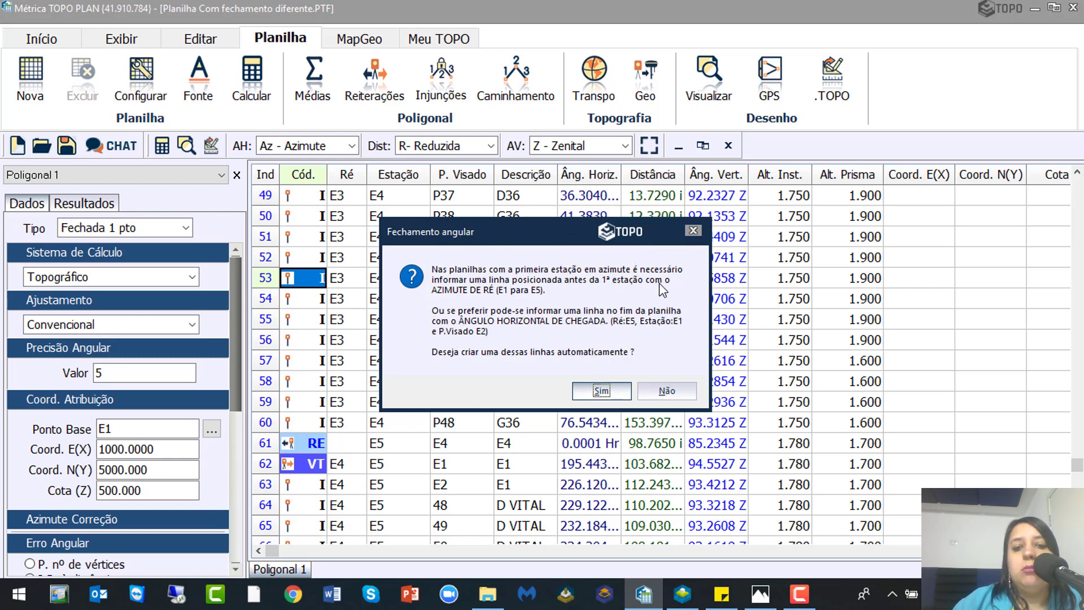
key("ctrl")
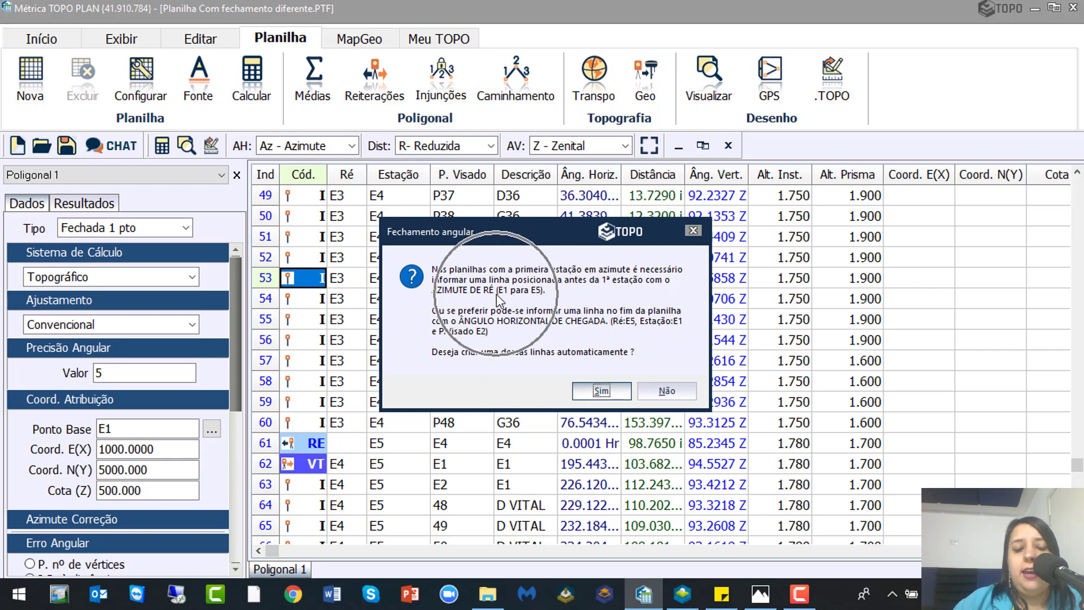
- Reread the two angular closure options, examine the angle at E1 between E5 and E2 in the Métrica TOPO sketch, and return to TOPO PLAN
key("ctrl")
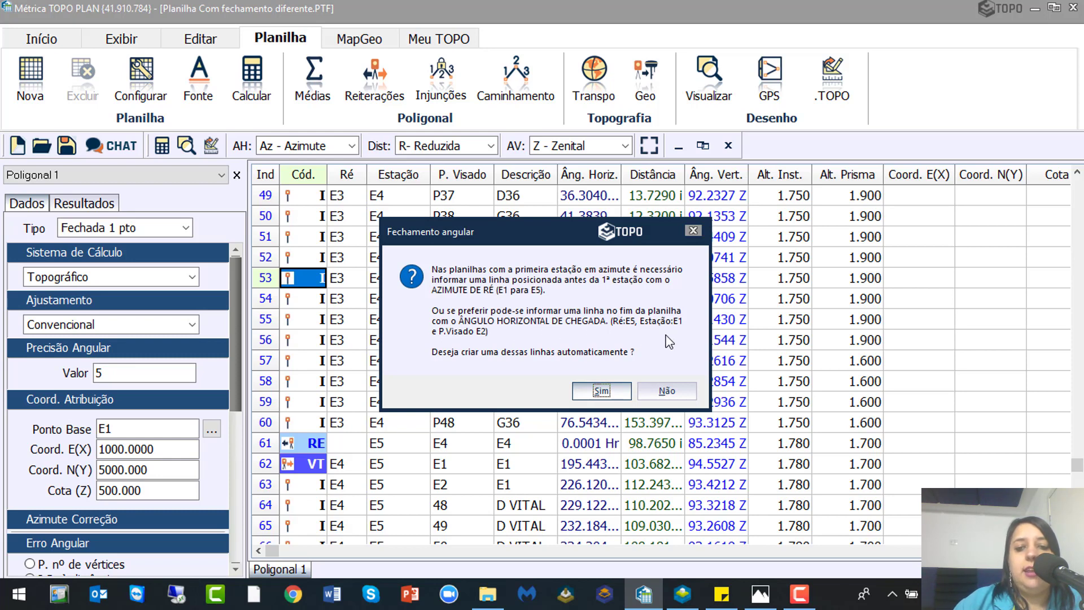
key("ctrl")
key("ctrl")
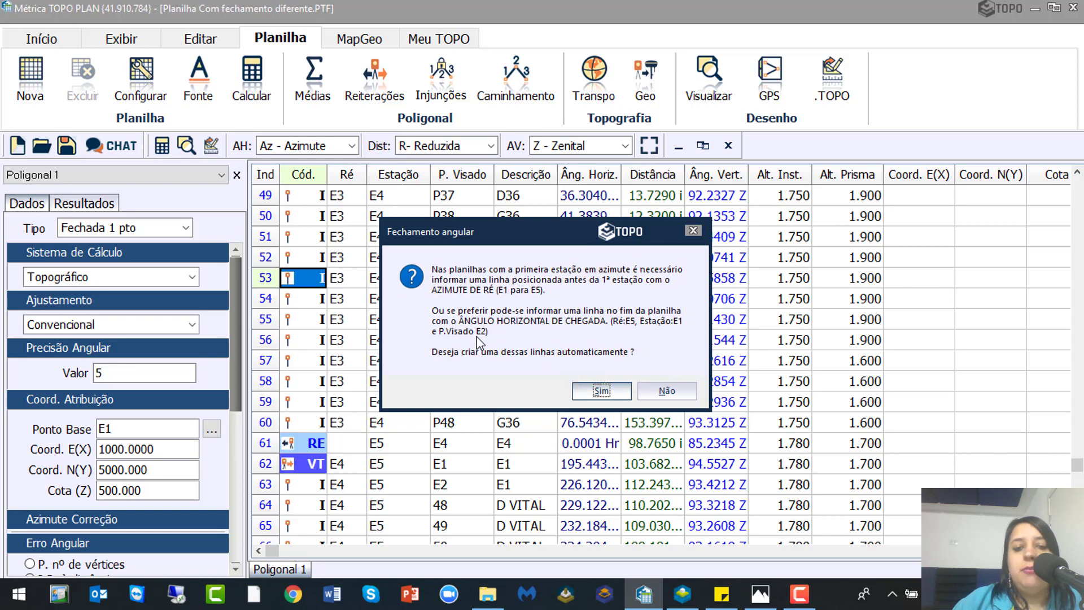
key("ctrl")
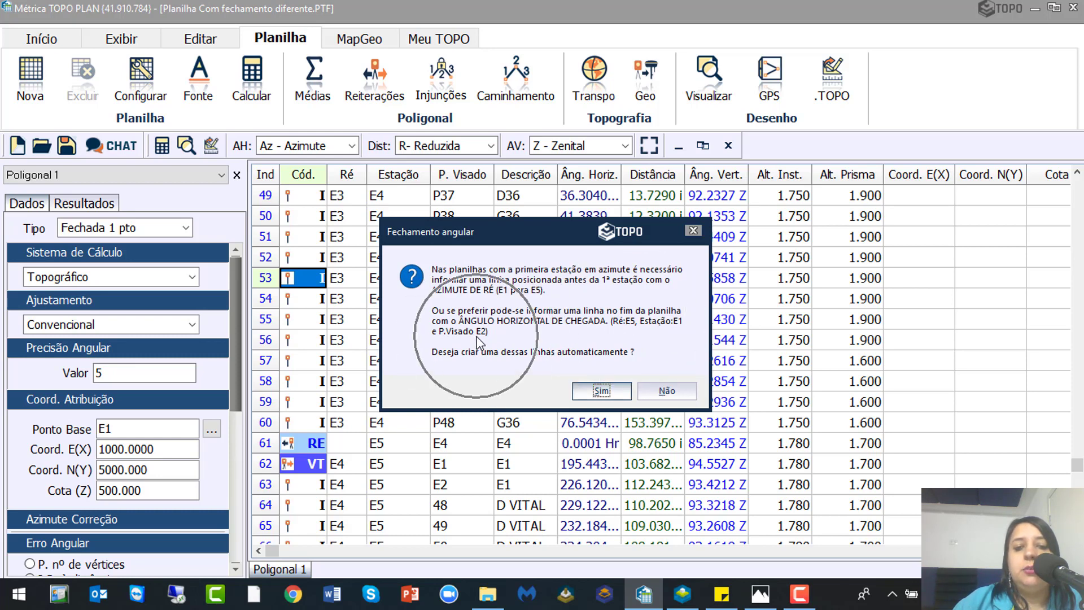
left_click(682, 597)
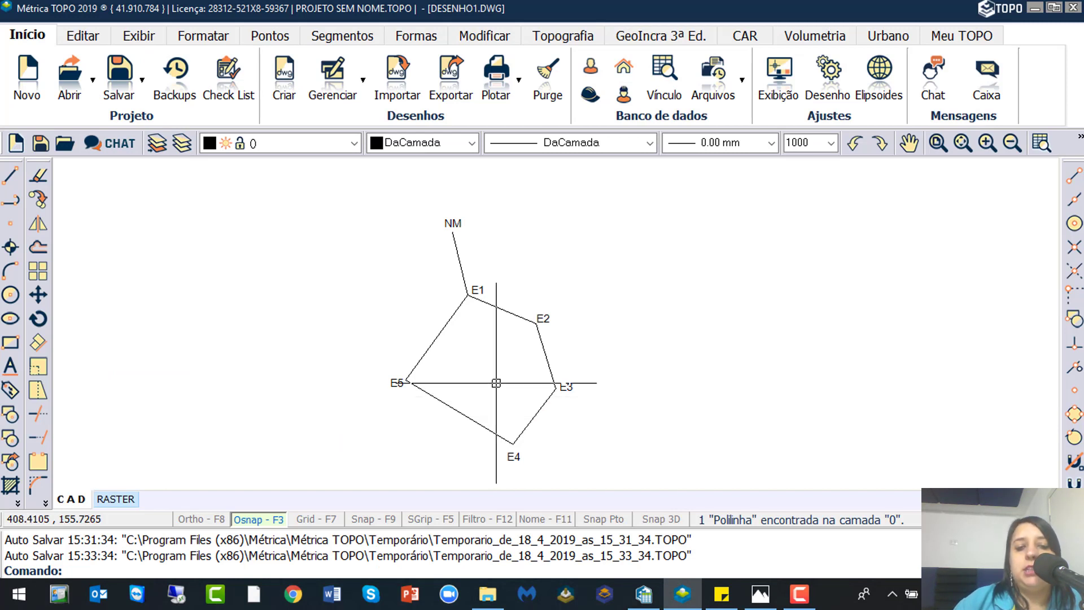
key("ctrl")
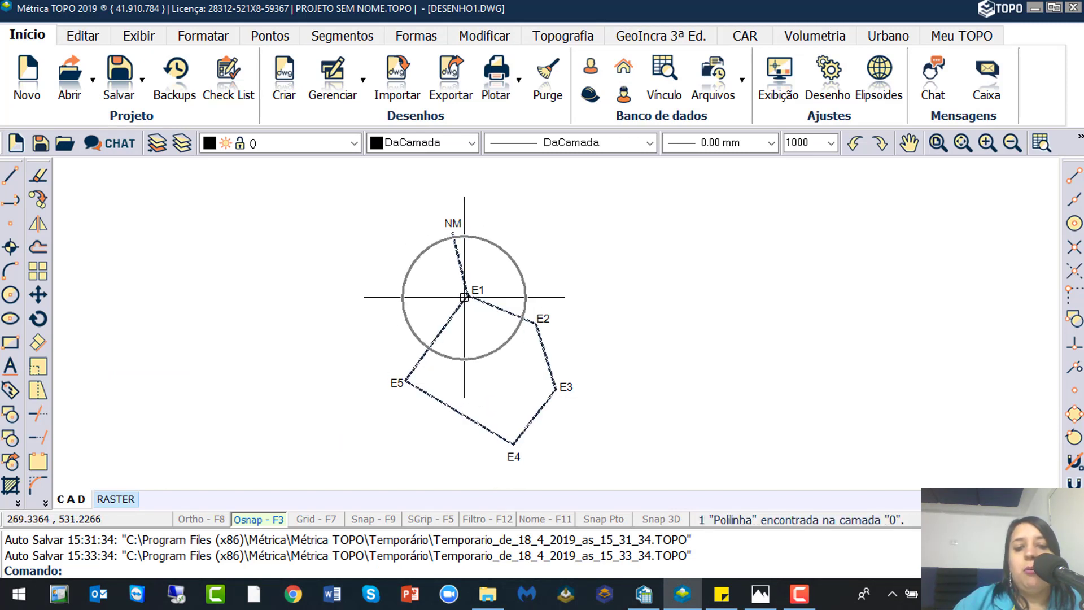
key("ctrl")
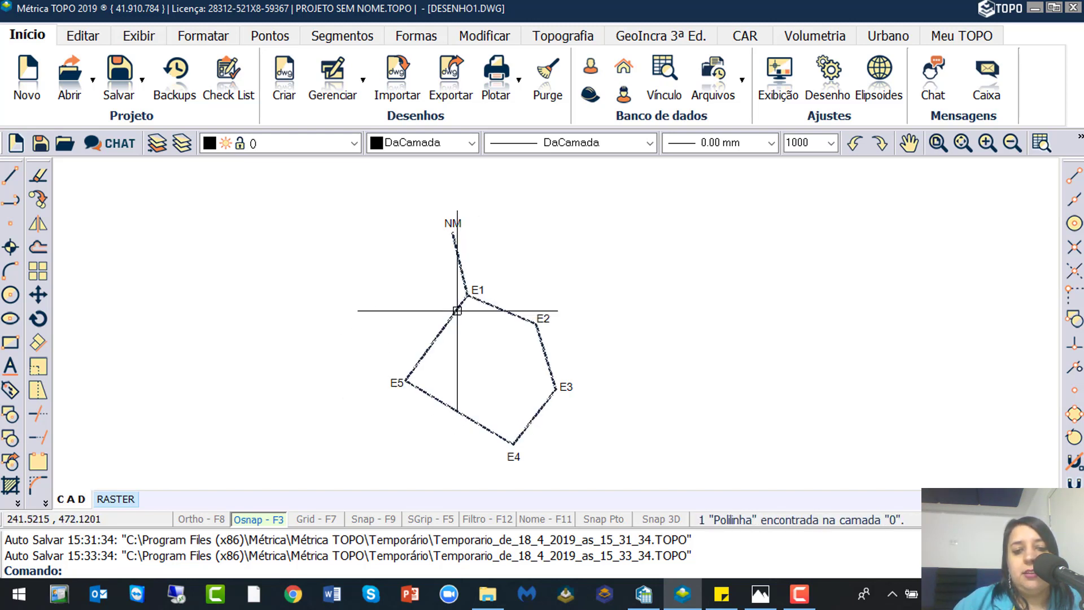
key("ctrl")
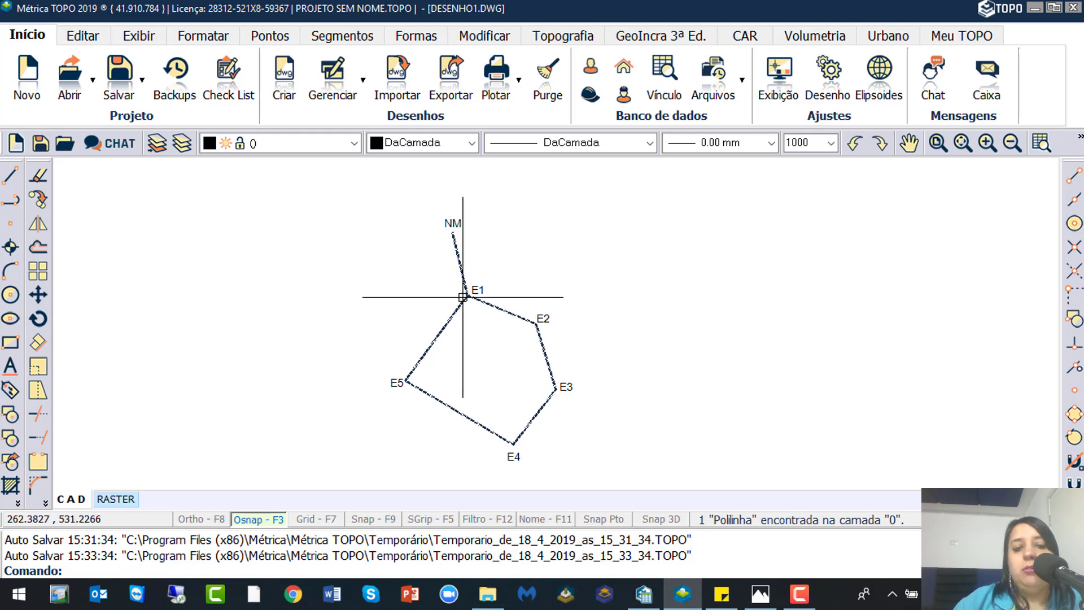
key("ctrl")
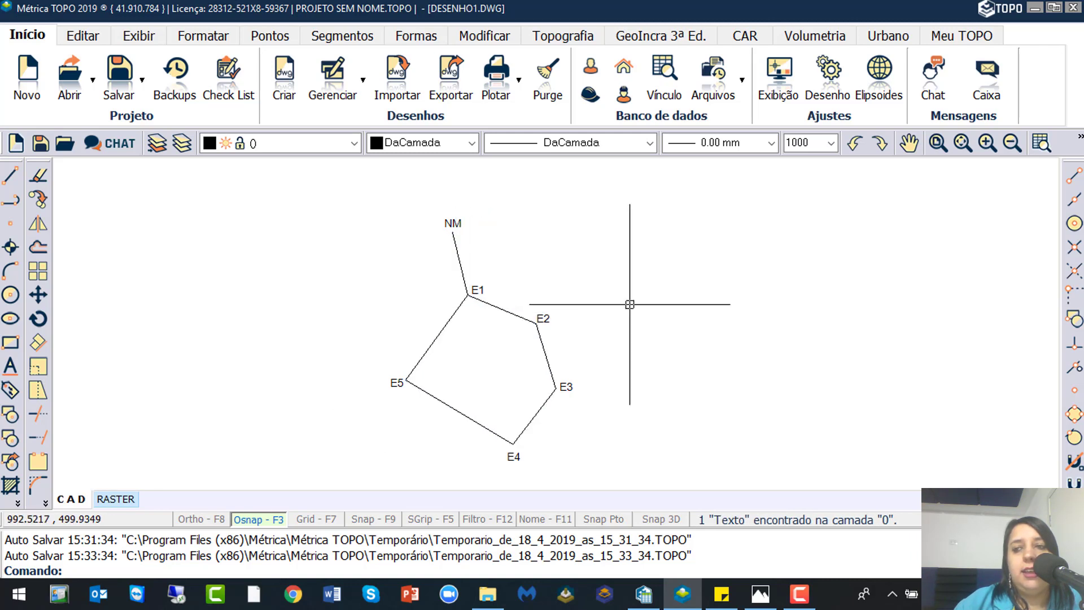
left_click(1036, 7)
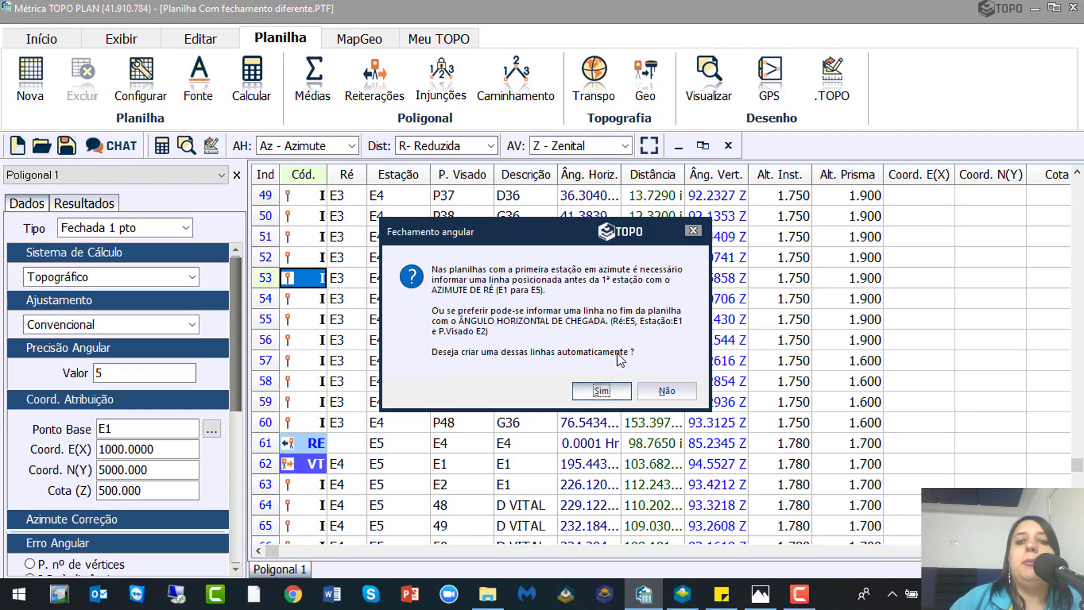
- Agree to automatic creation of the angular closure line and choose the arrival angle option (Ré: E5, Estação: E1, P. Visado: E2)
left_click(602, 391)
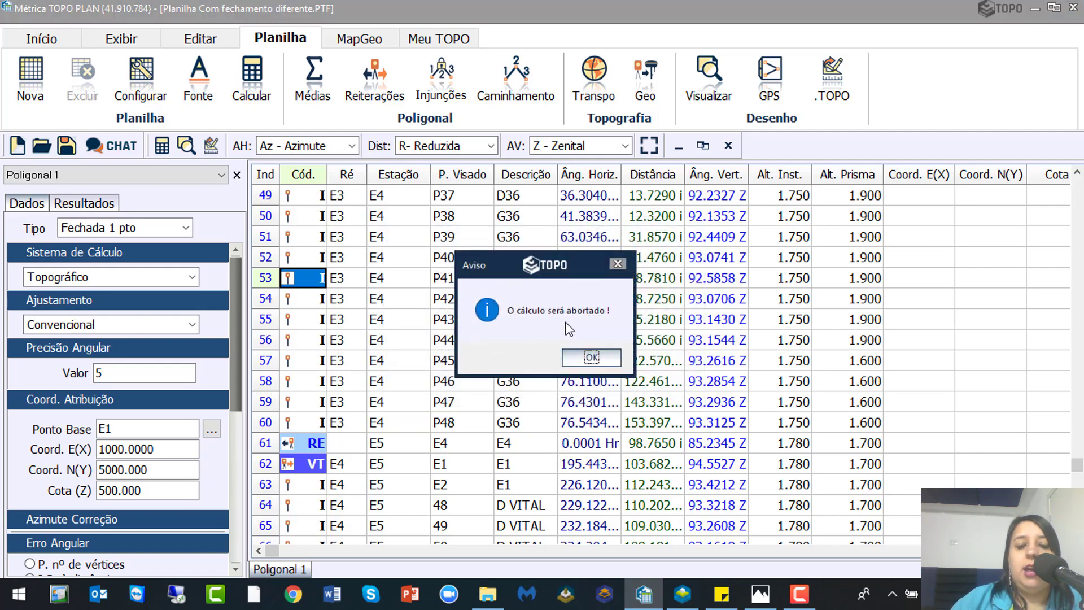
left_click(591, 360)
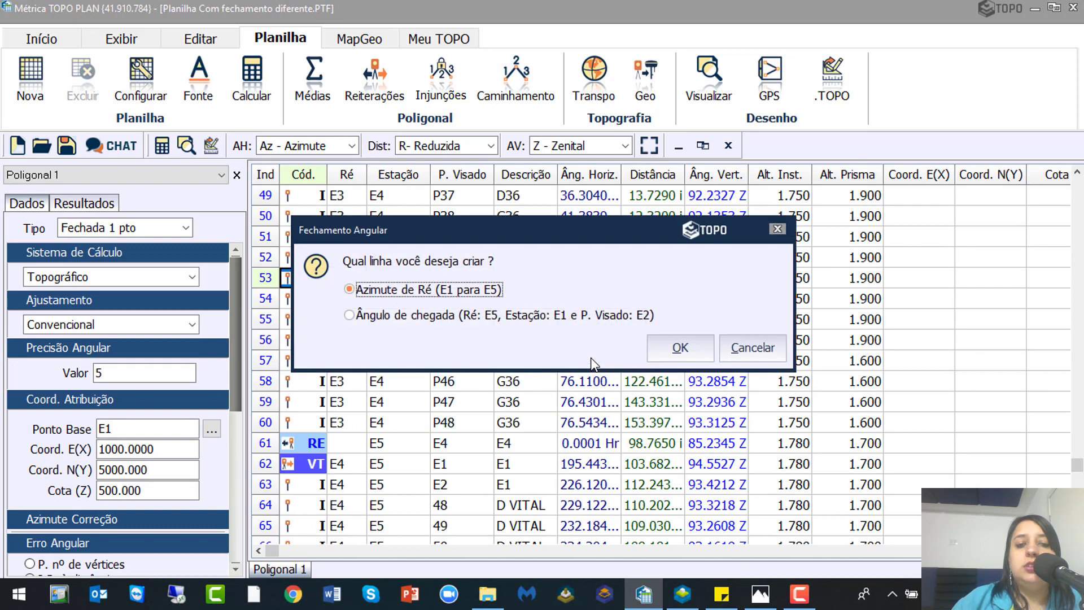
left_click(395, 291)
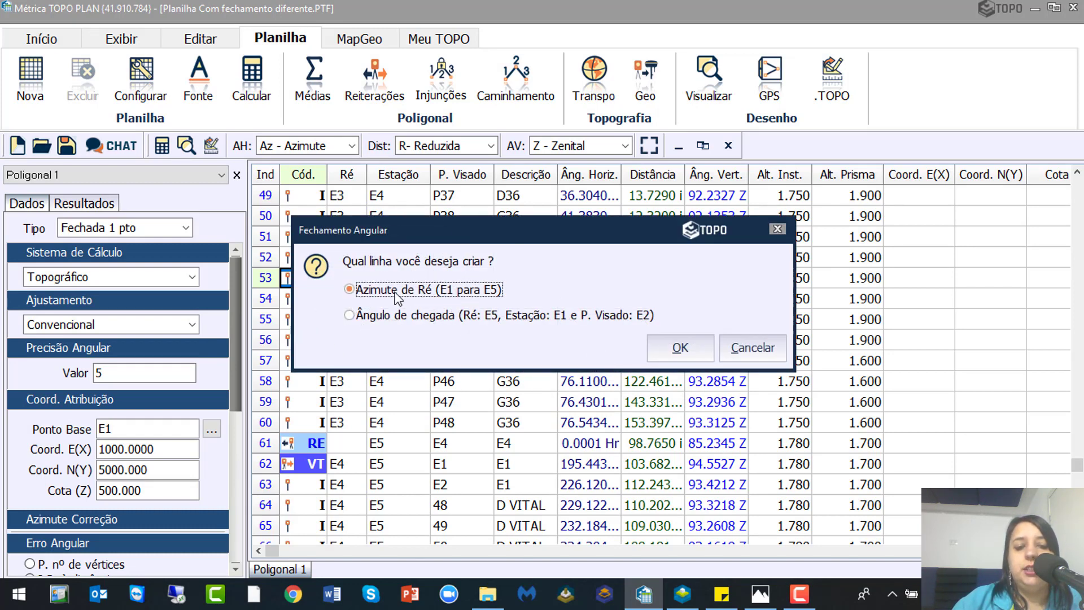
left_click(391, 317)
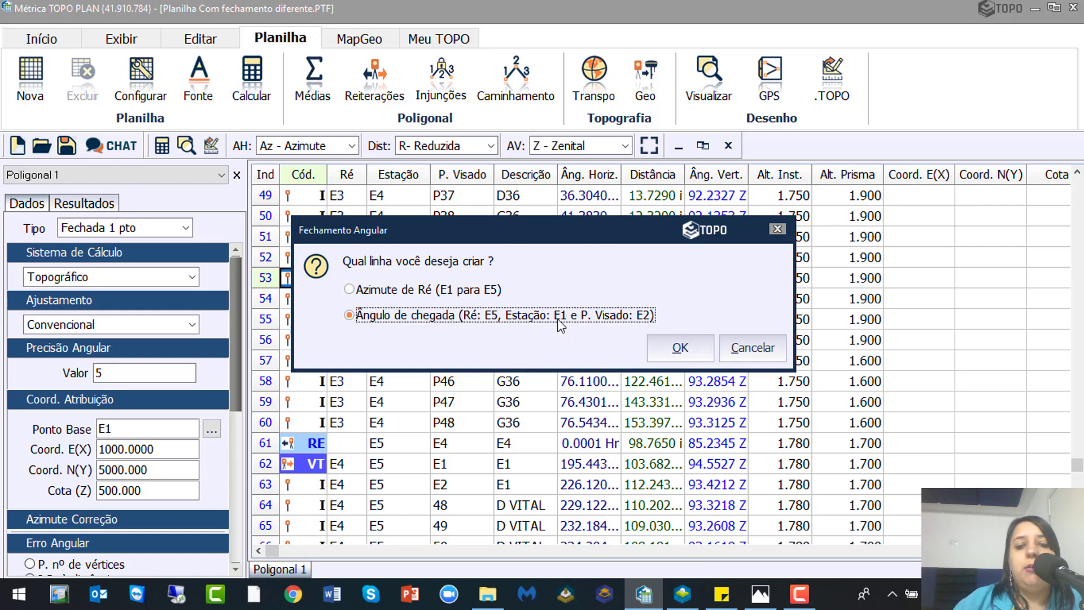
left_click(491, 317)
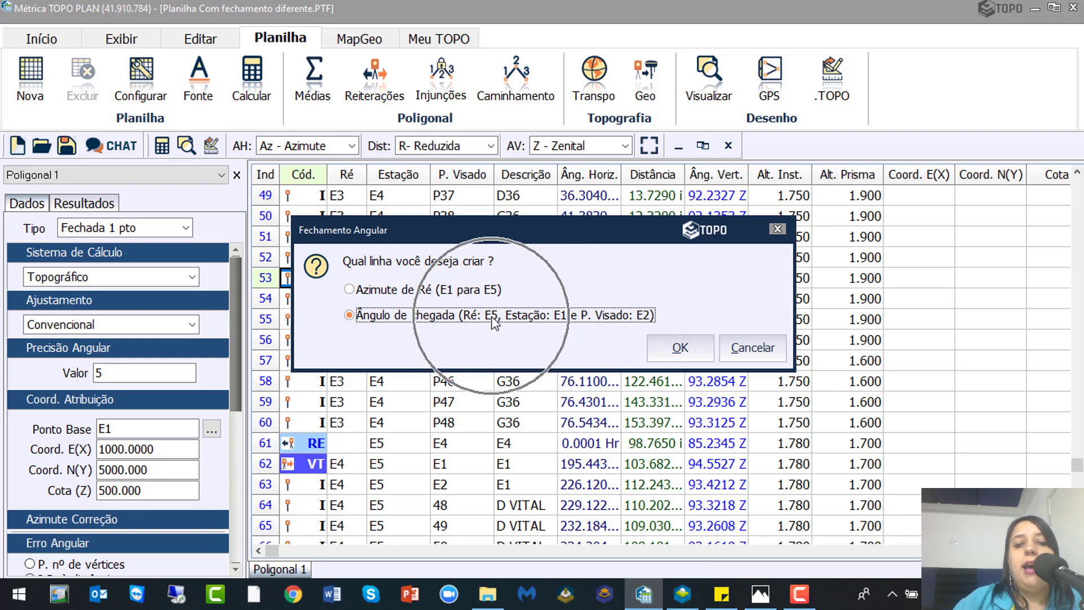
left_click(644, 320)
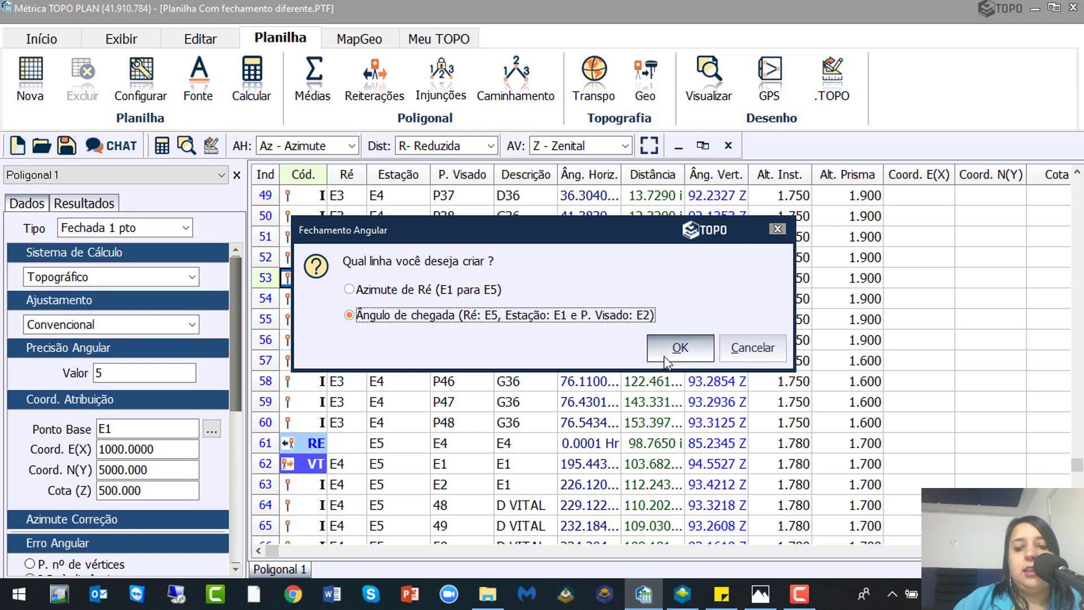
left_click(377, 319)
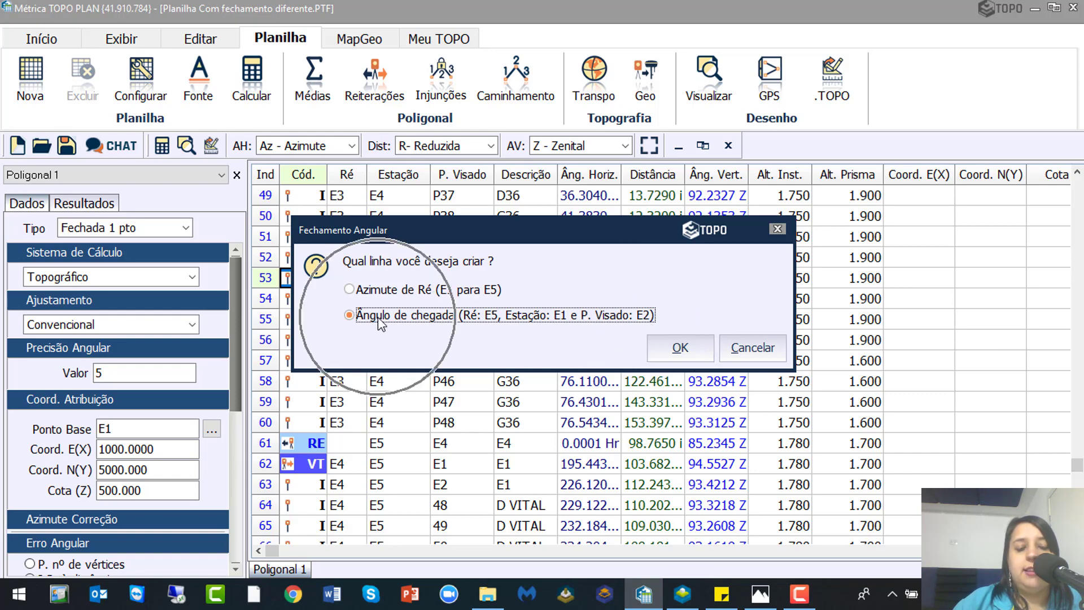
left_click(644, 350)
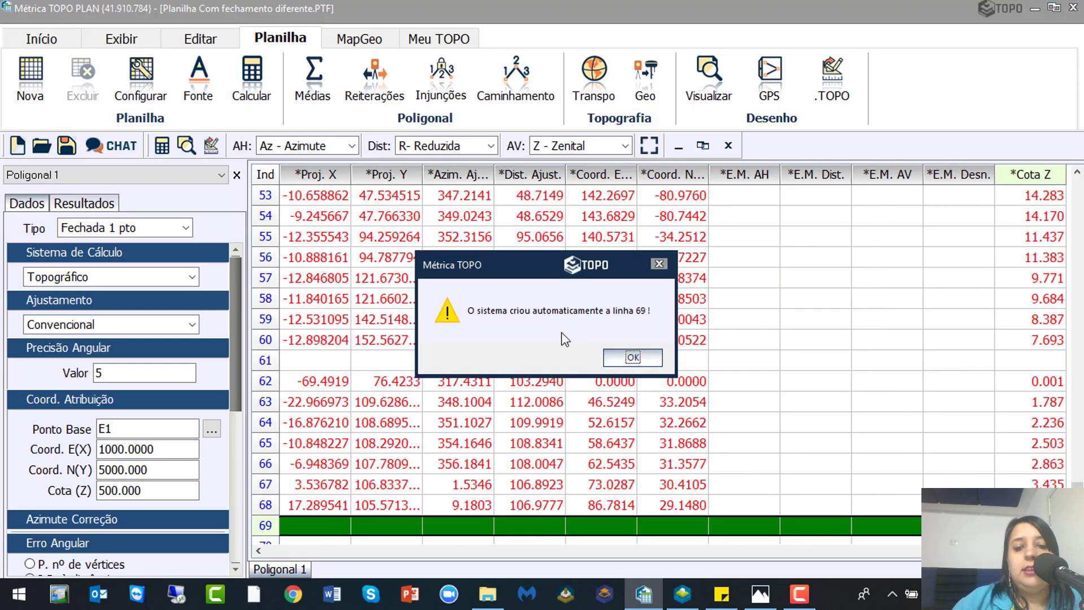
left_click(633, 356)
- Enter 47.3050 as the horizontal angle of the E5–E1–E2 closure line in row 69
left_click(336, 528)
scroll(332, 429, "down", 2)
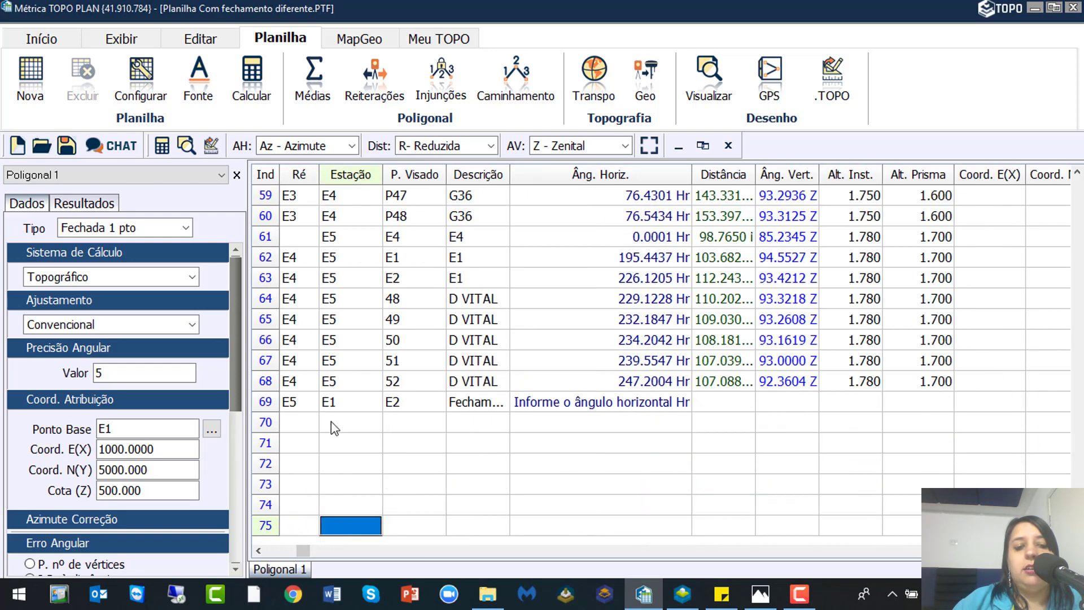
left_click(290, 403)
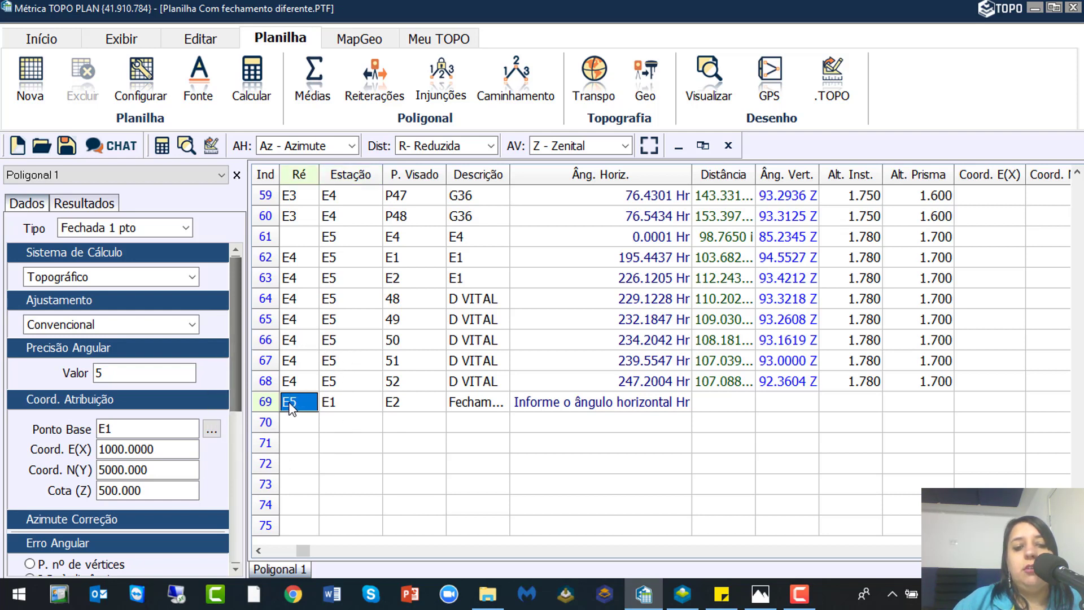
left_click(399, 404)
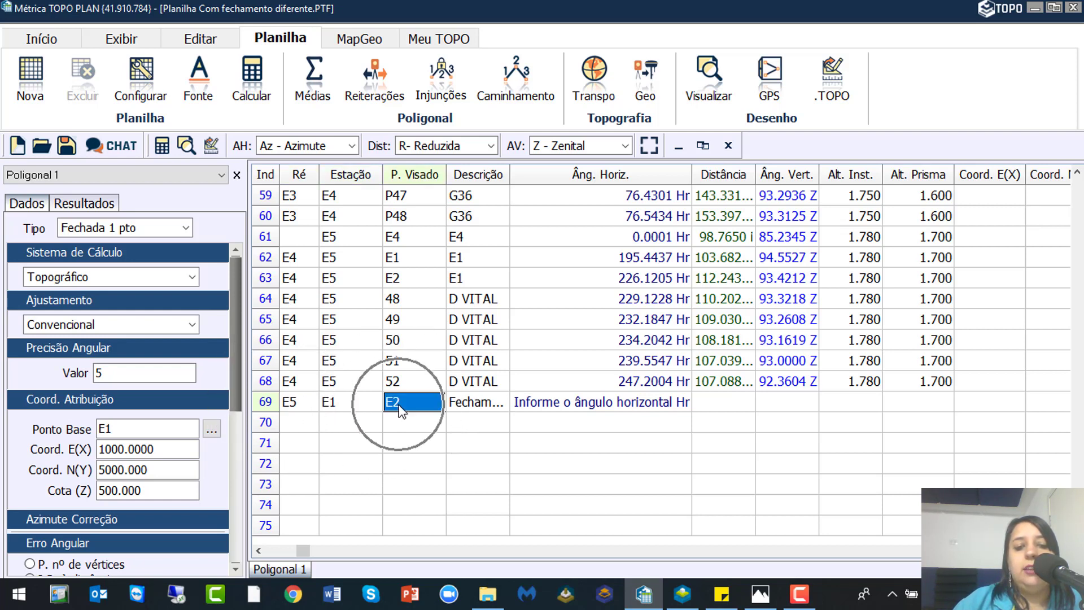
left_click(476, 404)
key("ctrl")
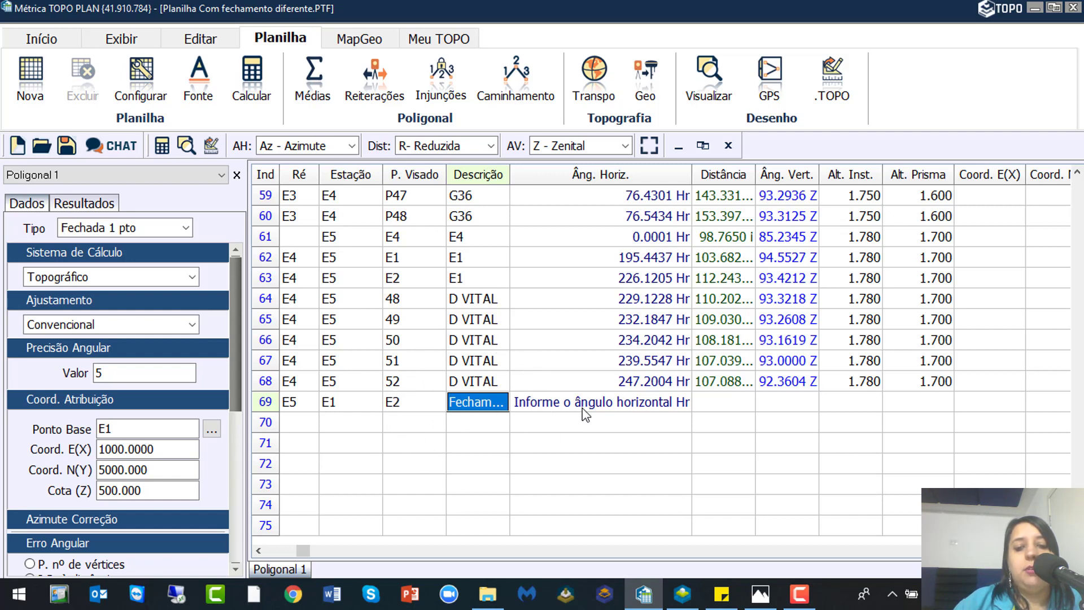
left_click(597, 410)
key("ctrl")
key("ctrl")
key("ctrl")
key("ctrl")
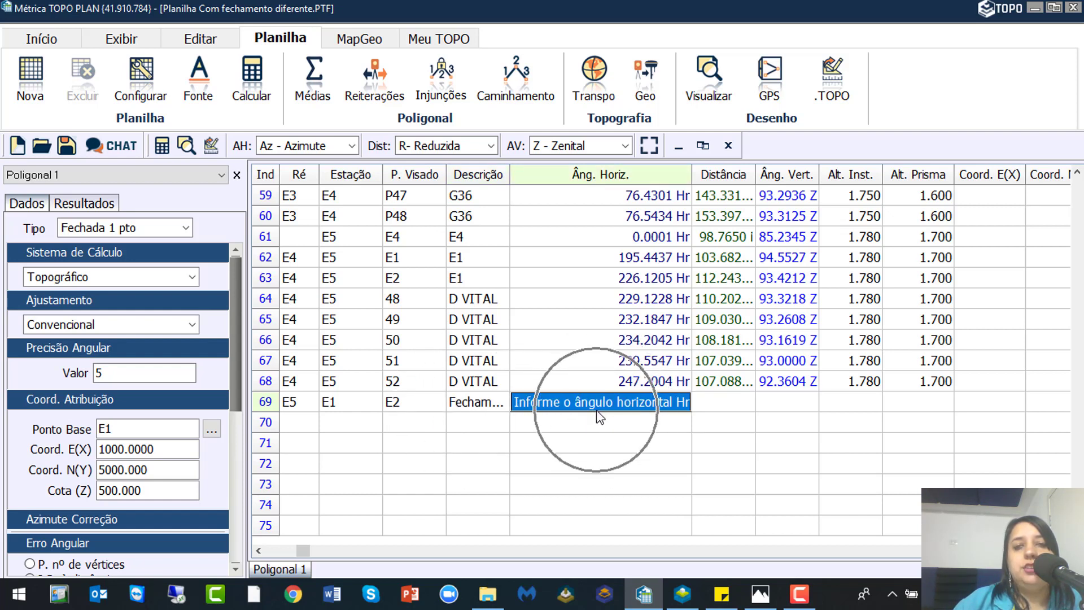
key("ctrl")
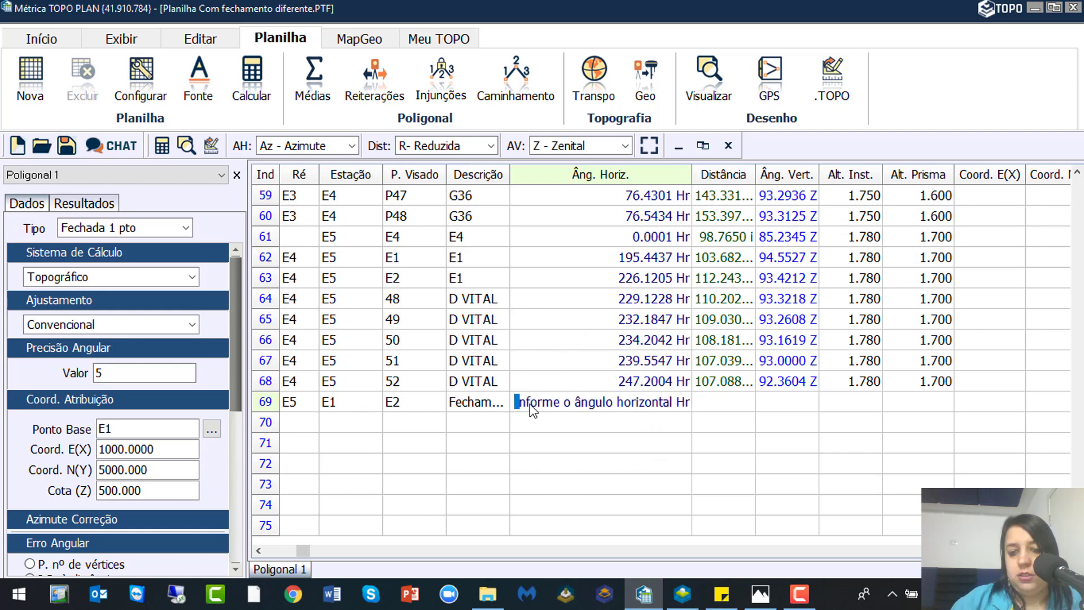
type("47.3050")
key("Return")
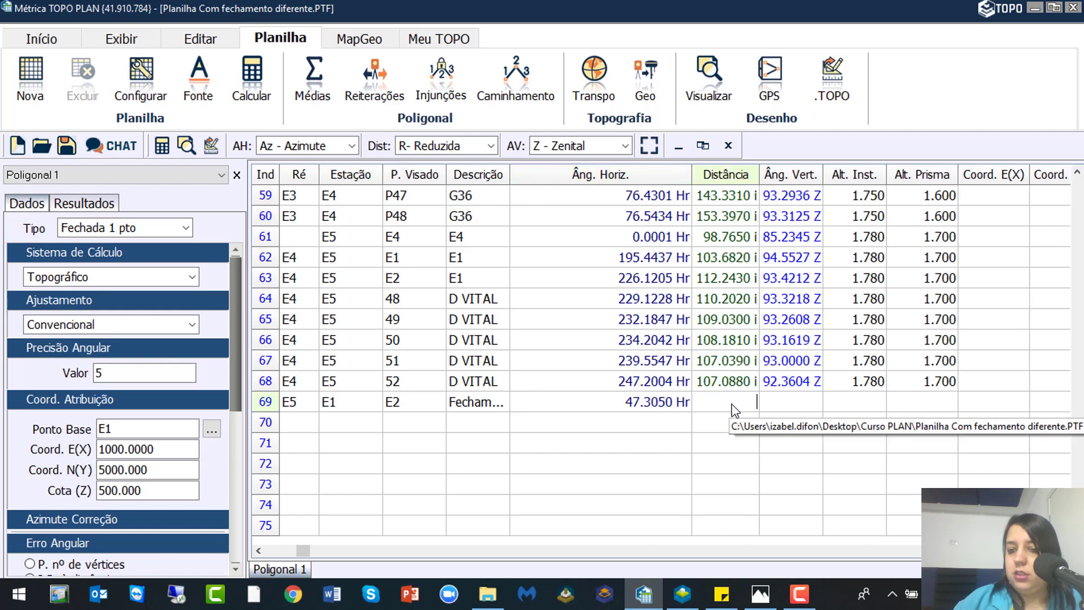
key("ctrl")
key("ctrl")
key("ctrl")
key("ctrl")
key("ctrl")
key("ctrl")
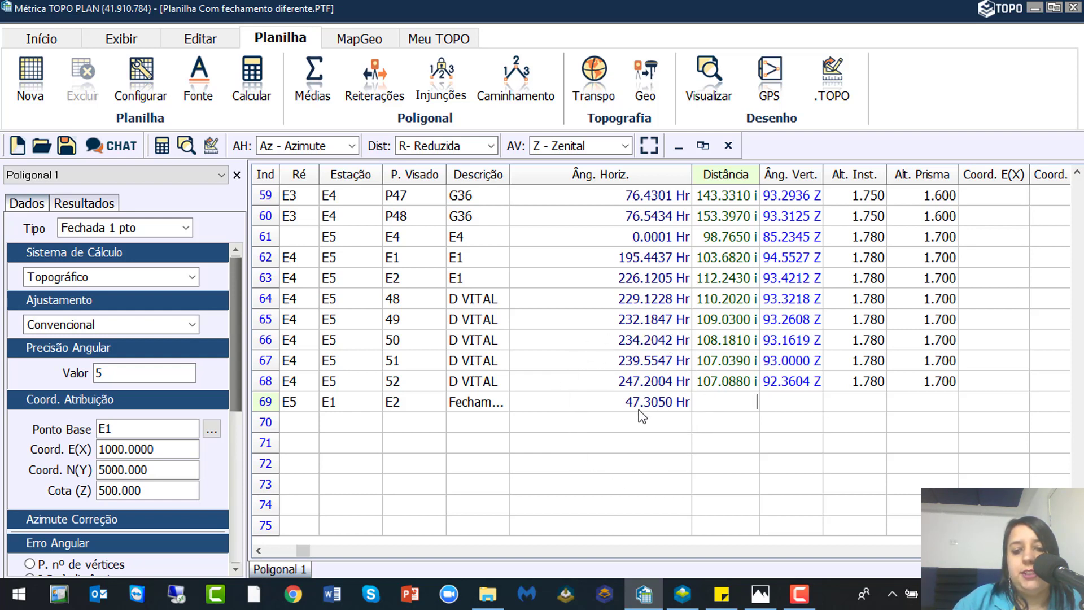
key("ctrl")
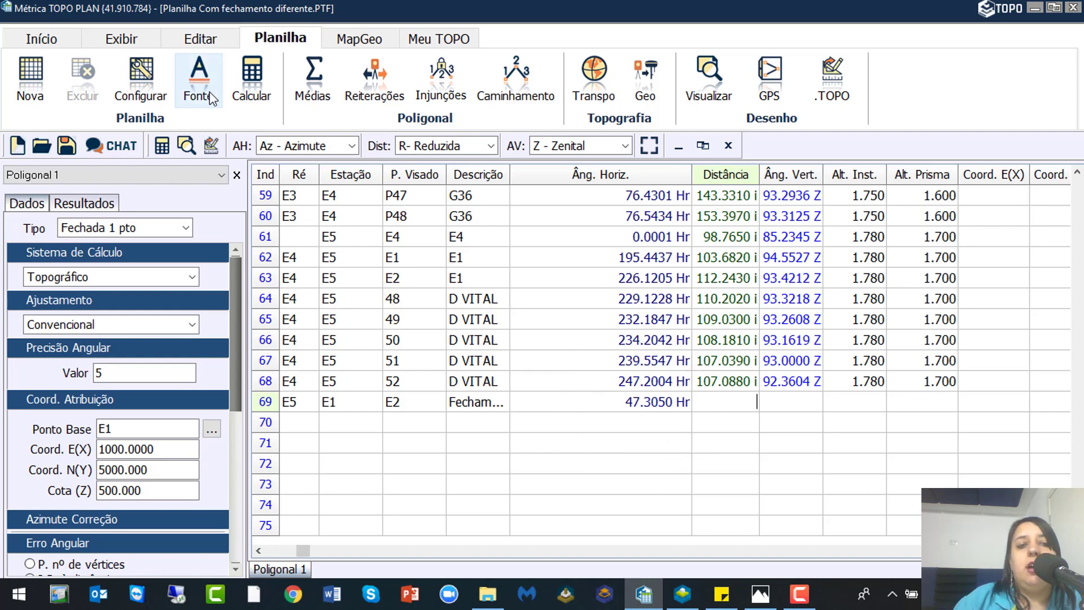
key("ctrl")
key("ctrl")
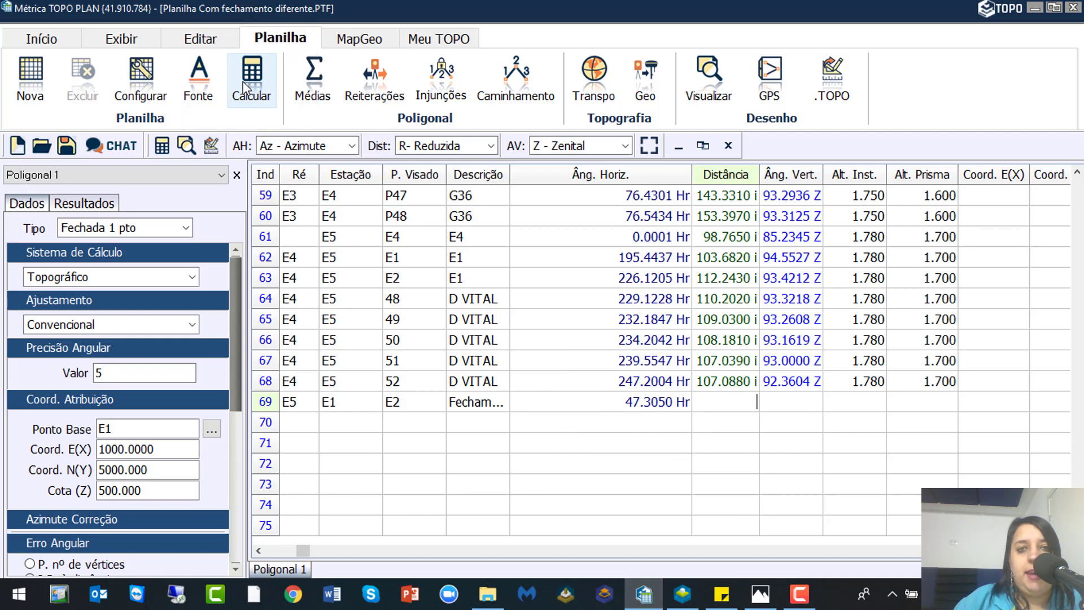
key("ctrl")
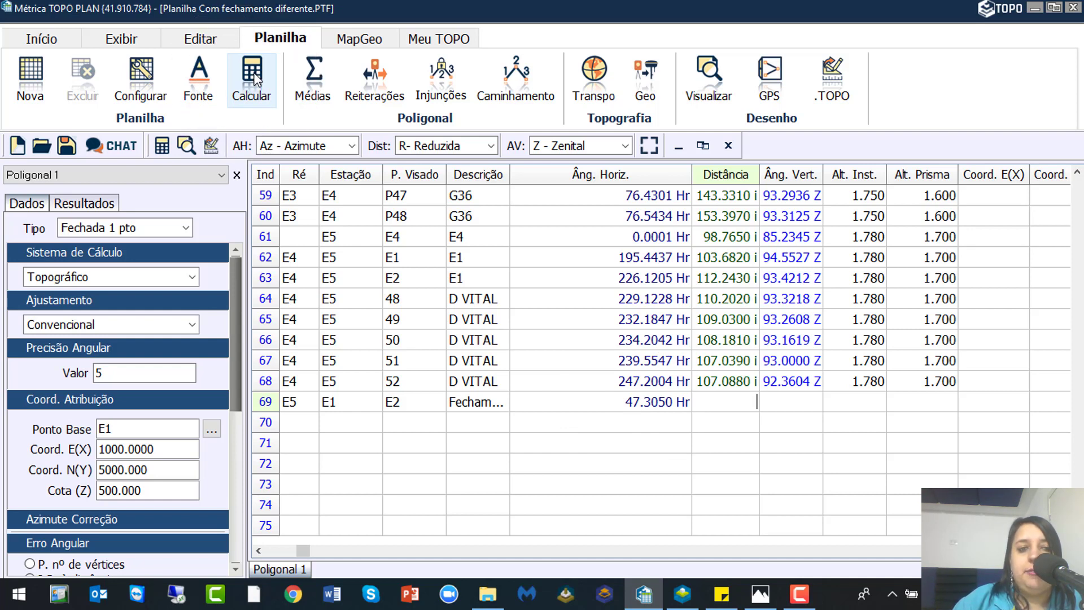
- Recalculate Poligonal 1 with the E1 to E5 path, compensating the angular error inversely to distance and the linear error proportionally to distances
left_click(256, 79)
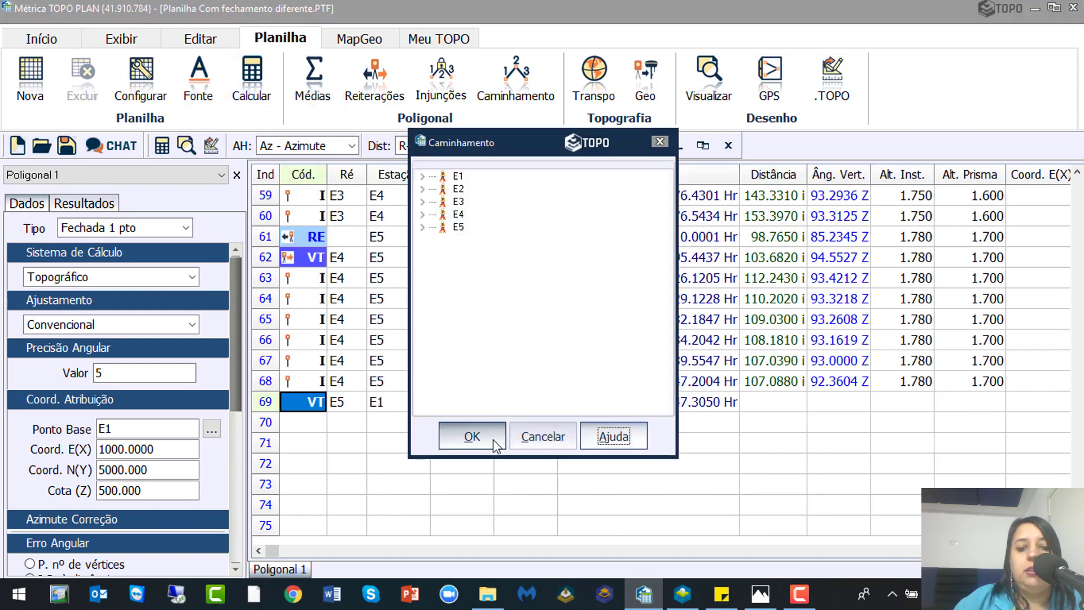
left_click(474, 438)
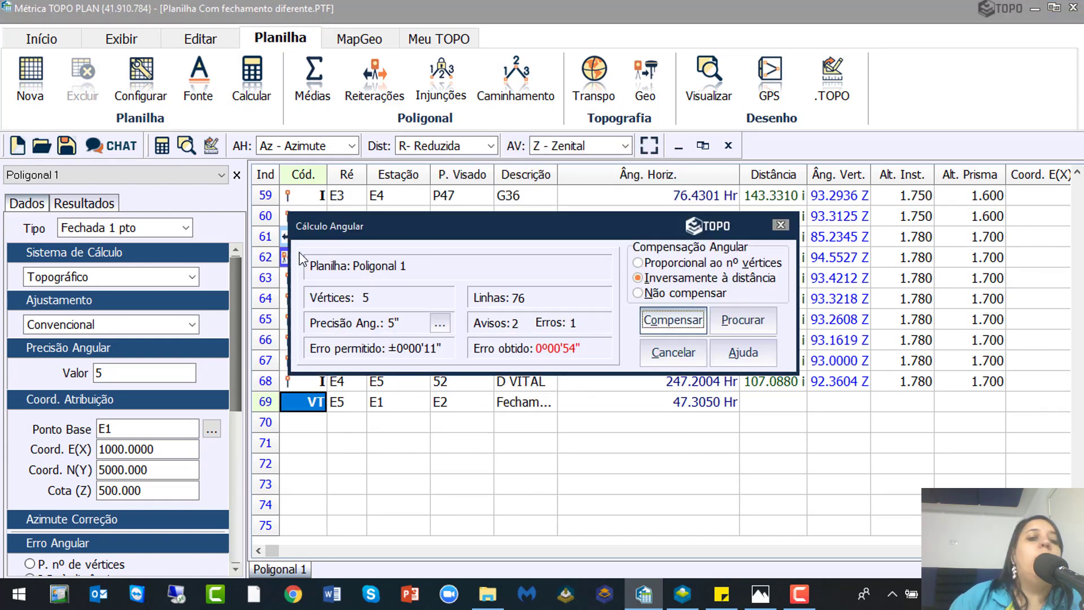
left_click(672, 319)
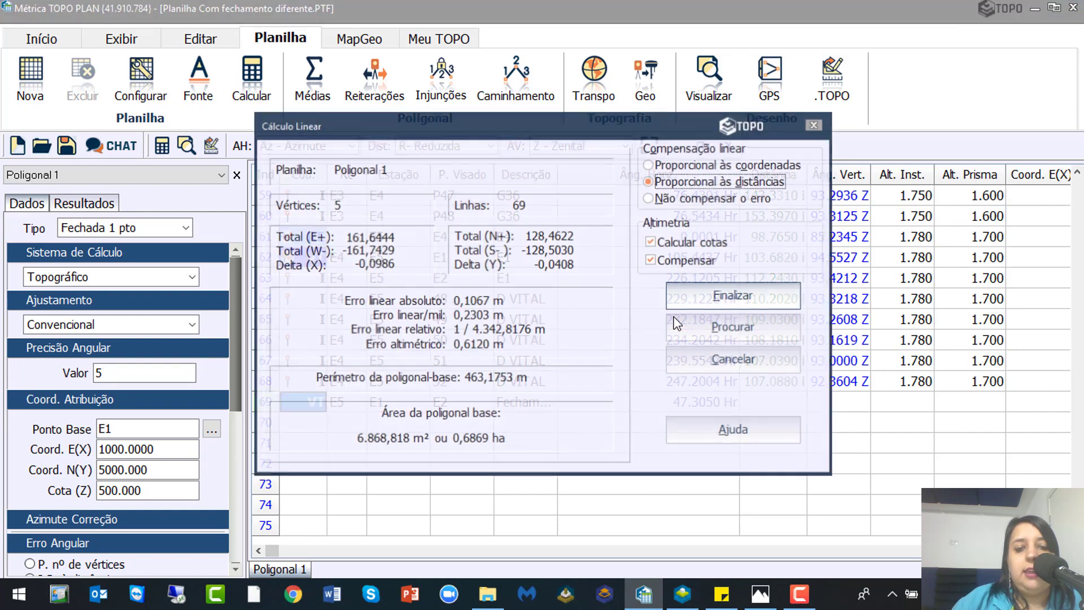
left_click(741, 305)
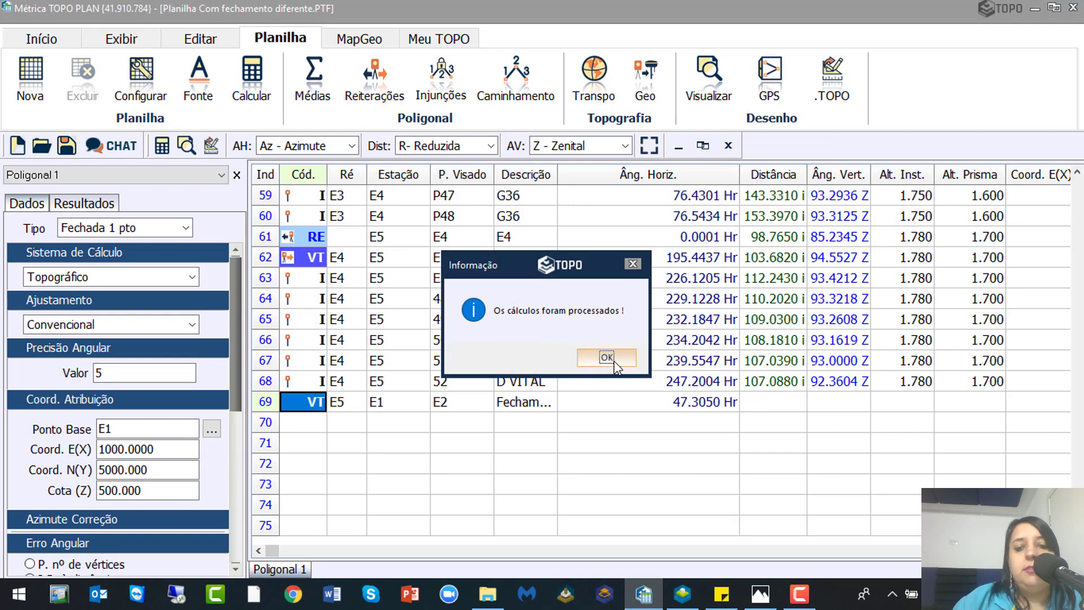
left_click(606, 357)
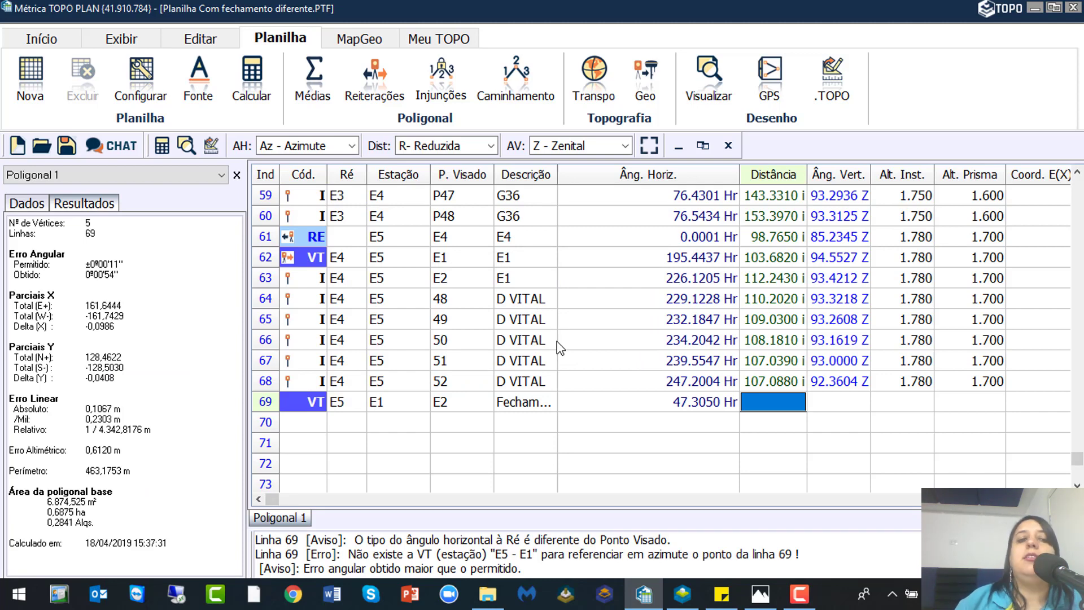
- Visualize the calculated points and examine the closed traverse and its sideshots around E1 and E5
left_click(703, 86)
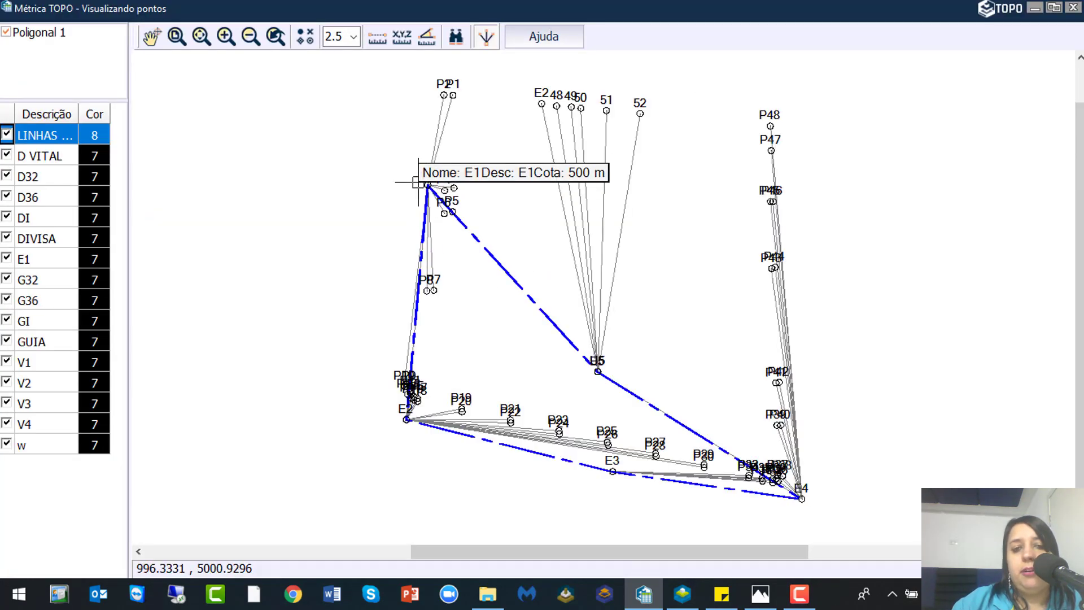
middle_click_drag(416, 213, 410, 298)
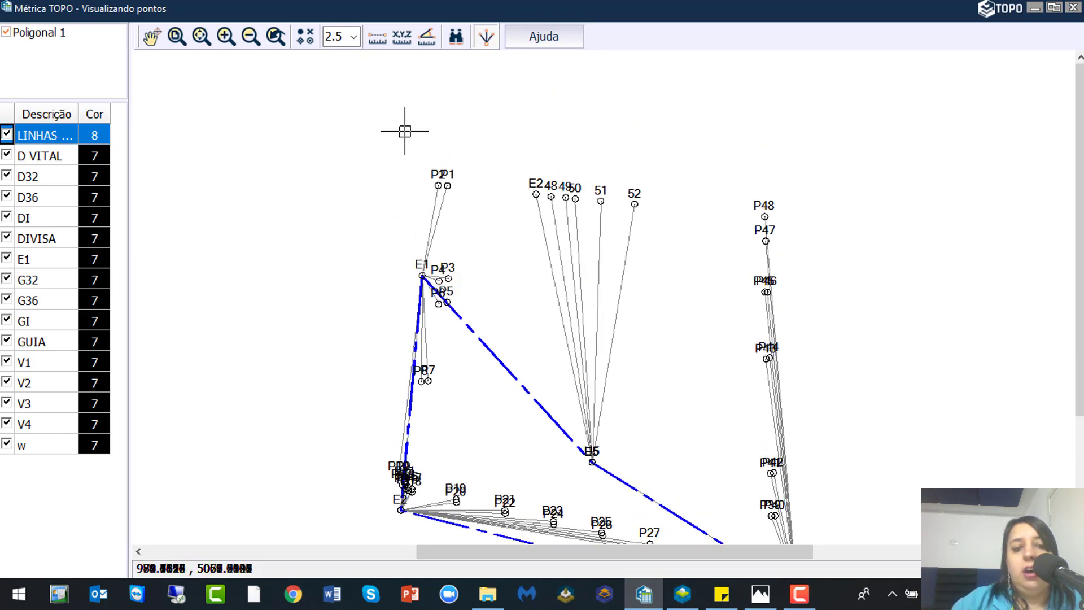
middle_click_drag(593, 392, 497, 263)
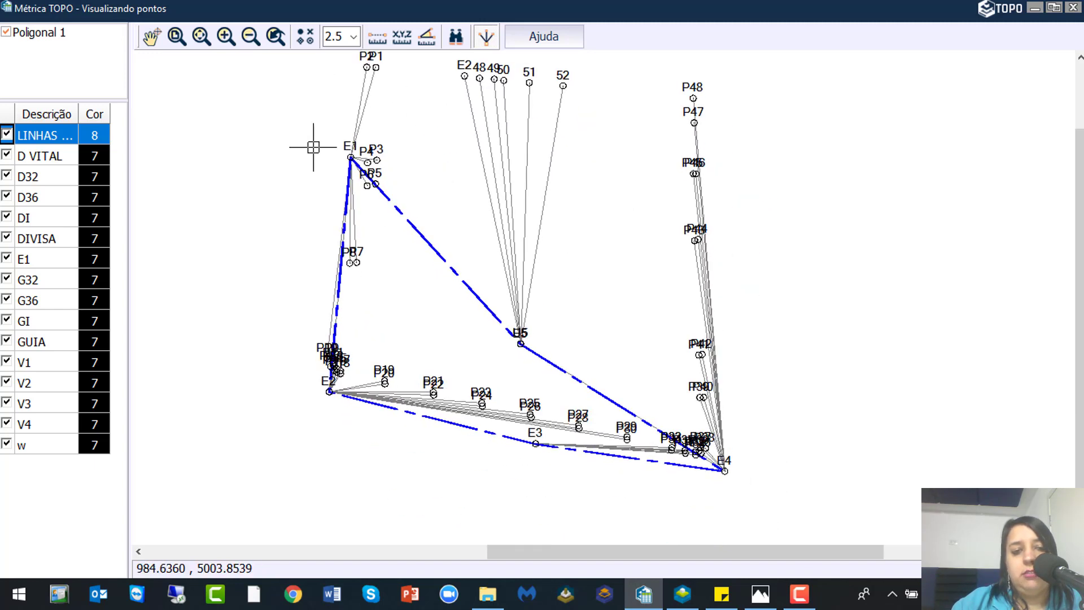
middle_click_drag(315, 284, 315, 313)
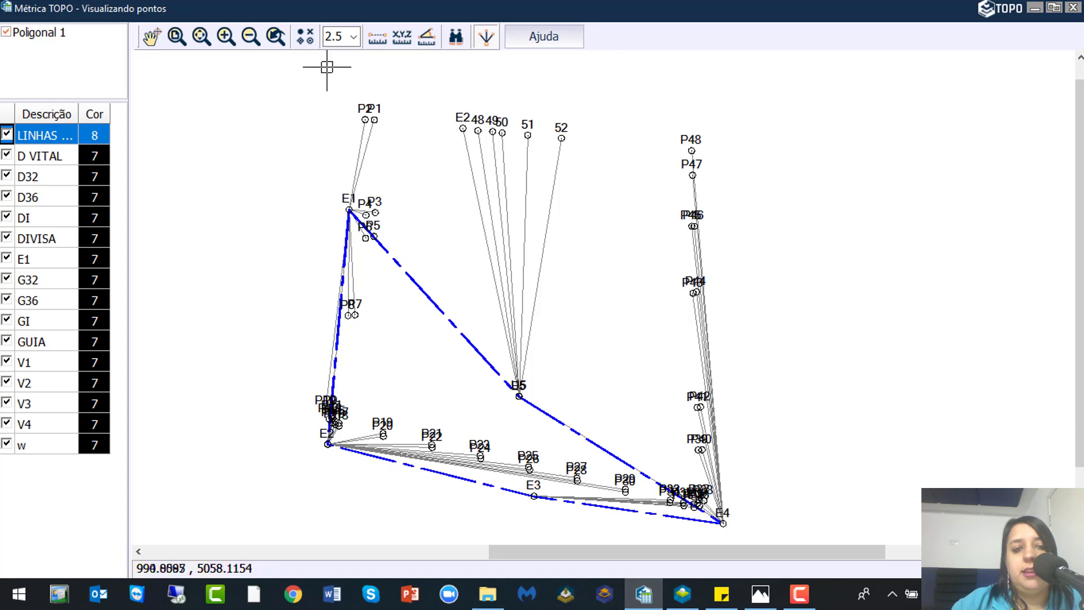